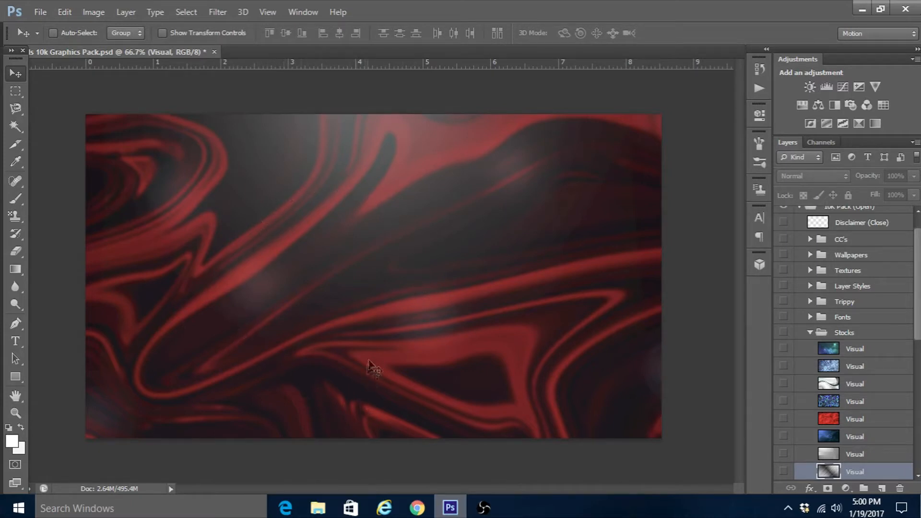
# - Create a new 1280 × 720 pixel document at 72 pixels/inch with transparent background contents
pyautogui.scroll(-1, 315, 347)
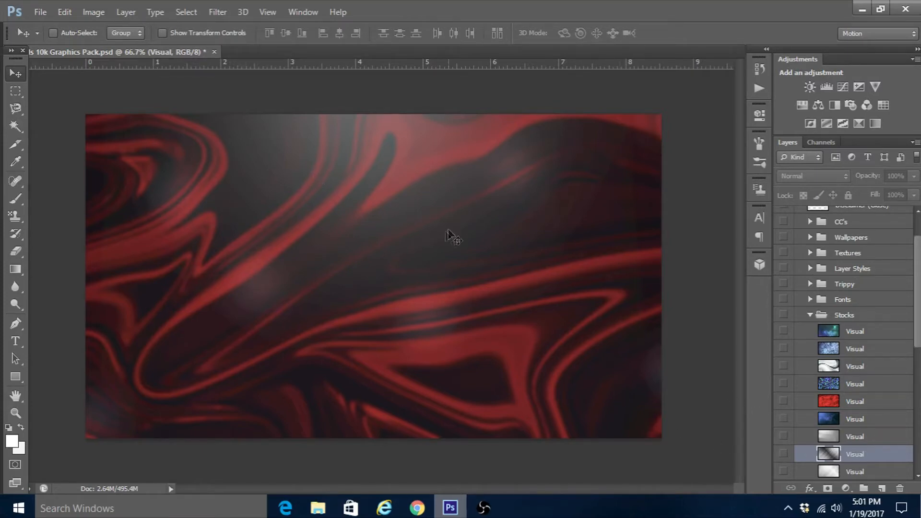
pyautogui.click(40, 11)
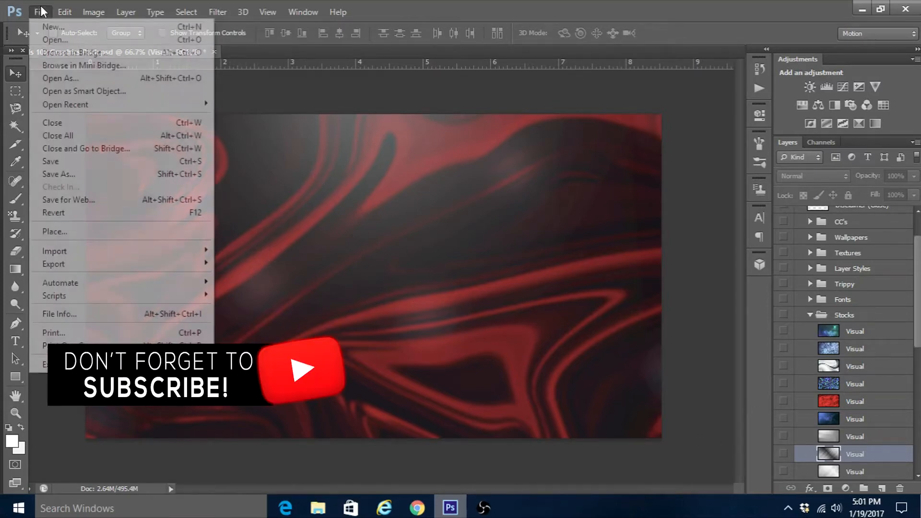
pyautogui.click(37, 27)
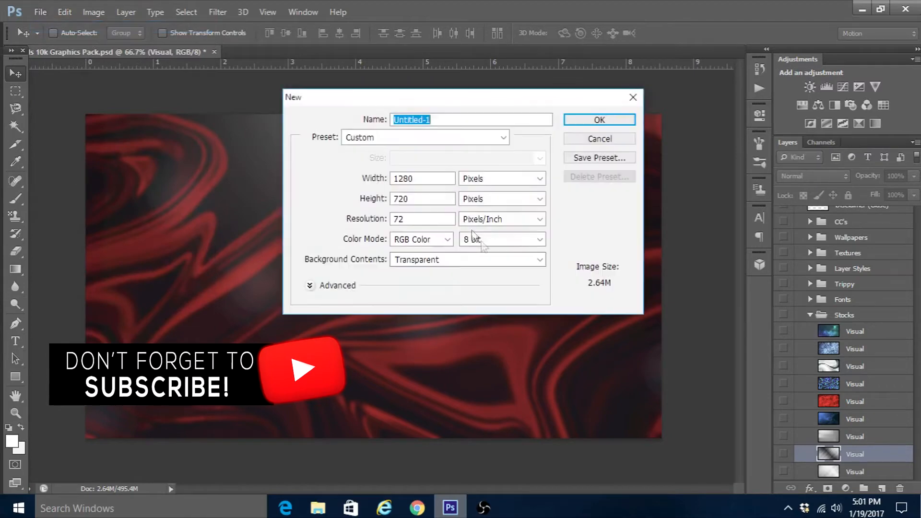
pyautogui.doubleClick(422, 178)
pyautogui.press('Tab')
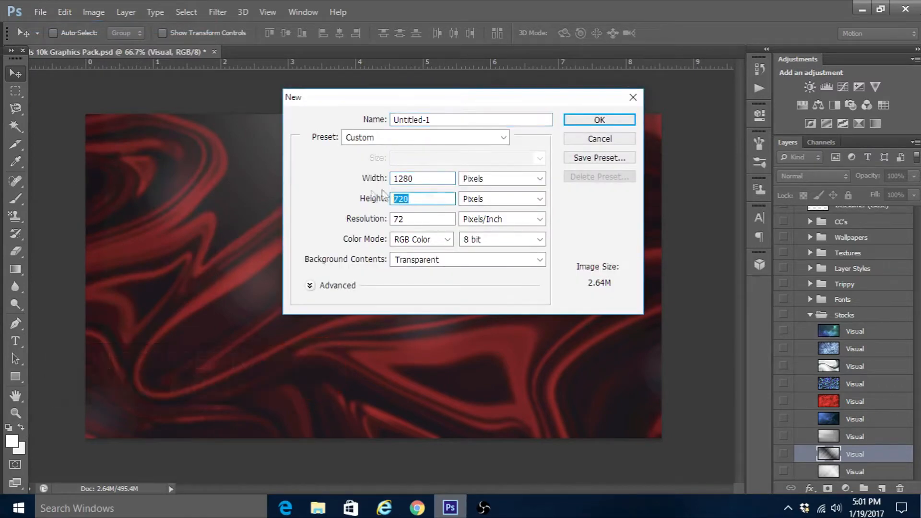
pyautogui.click(616, 121)
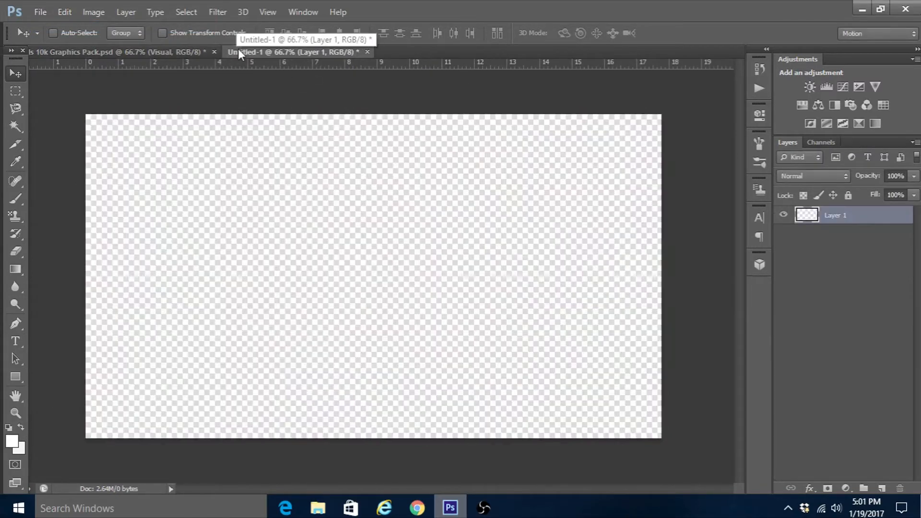
# - Float the new document's window and copy the dark blue particle stock and the grey brushed-metal stock from the graphics pack into it
pyautogui.moveTo(244, 51); pyautogui.dragTo(39, 75)
pyautogui.click(79, 54)
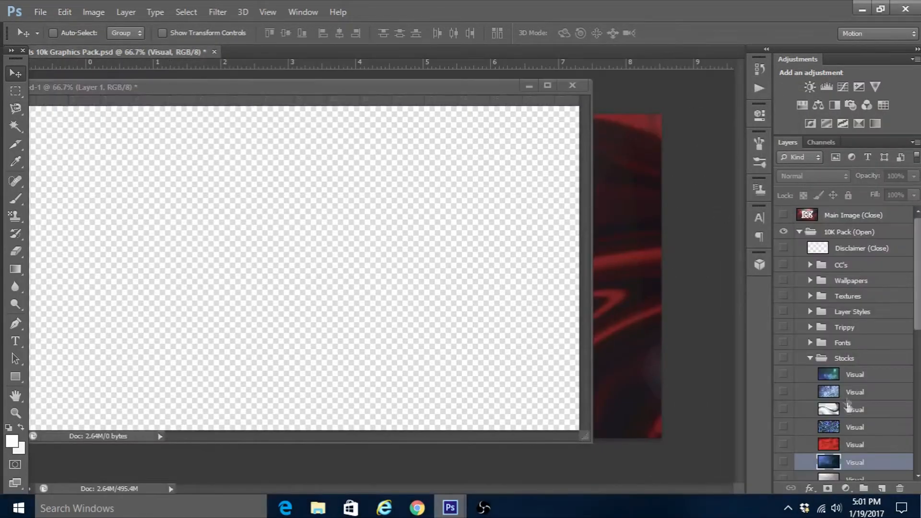
pyautogui.moveTo(852, 462); pyautogui.dragTo(297, 288)
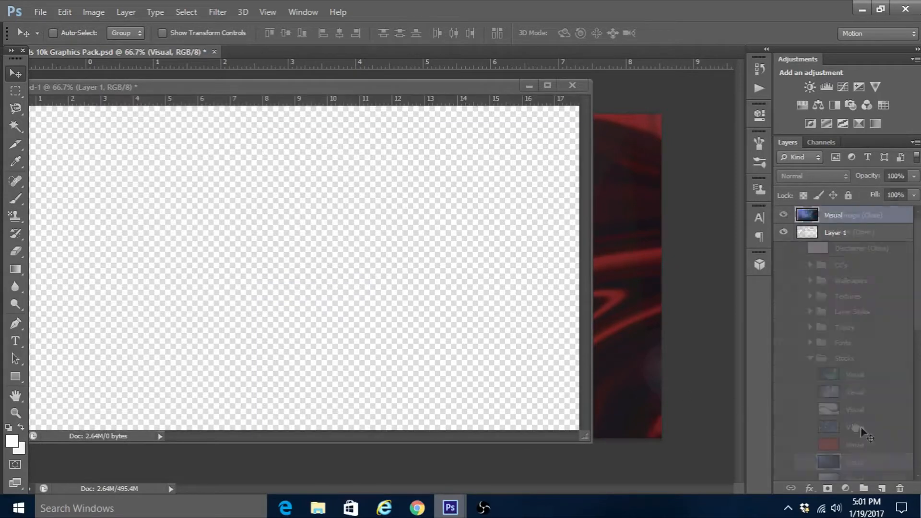
pyautogui.click(149, 53)
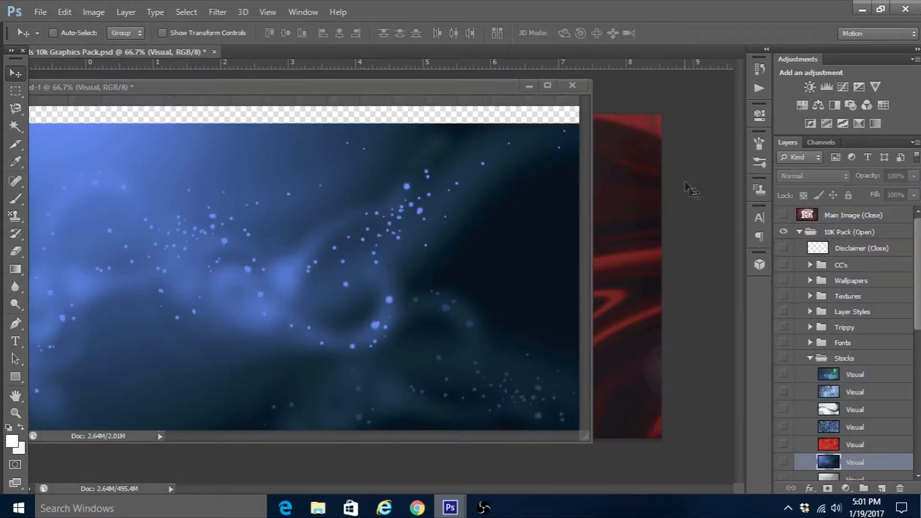
pyautogui.moveTo(854, 464)
pyautogui.mouseDown()
pyautogui.moveTo(412, 300)
pyautogui.moveTo(357, 117)
pyautogui.moveTo(370, 54)
pyautogui.mouseUp()
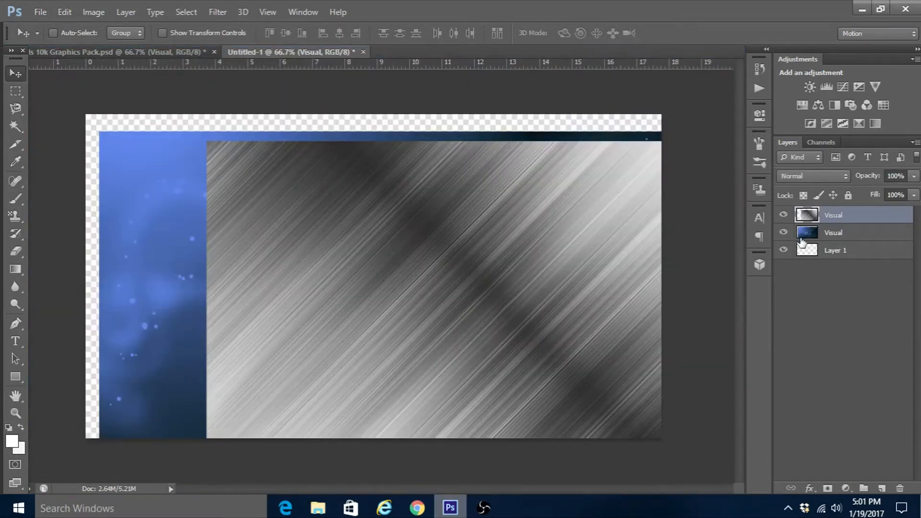
# - Reposition the brushed-metal layer and the blue particle layer with Free Transform so each covers the canvas
pyautogui.hotkey('ctrl', 't')
pyautogui.moveTo(595, 263); pyautogui.dragTo(479, 235)
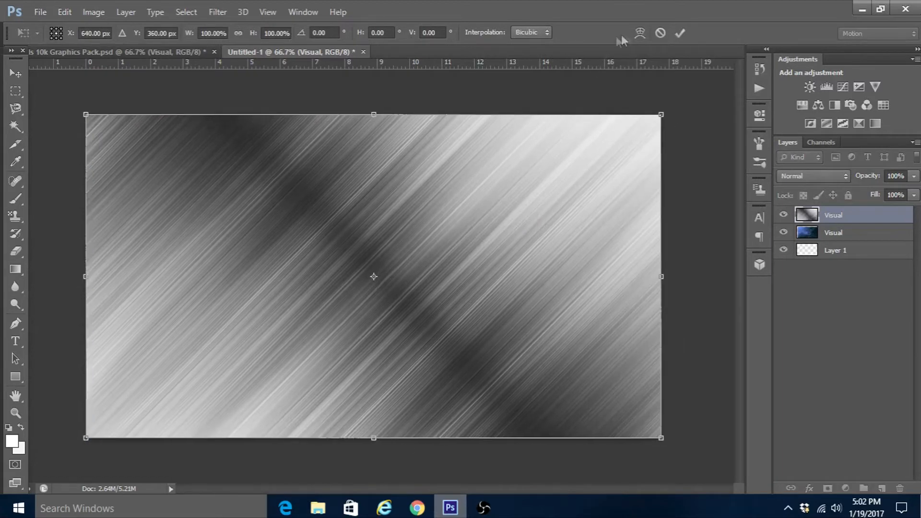
pyautogui.click(681, 33)
pyautogui.click(862, 226)
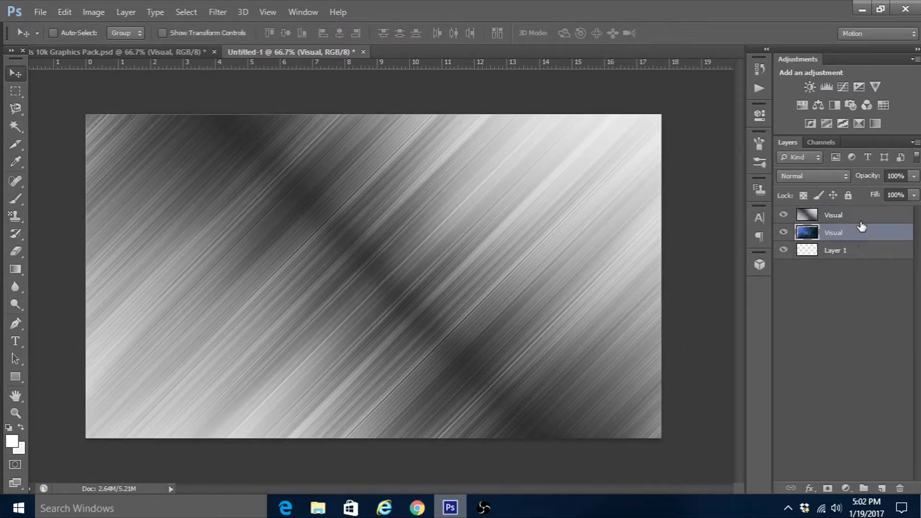
pyautogui.hotkey('ctrl', 't')
pyautogui.moveTo(600, 315); pyautogui.dragTo(583, 291)
pyautogui.click(681, 33)
# - Apply a contrast-raising S-shaped Curves adjustment to the blue particle layer, lowering the shadows to output 32 at input 61 and lifting the highlights
pyautogui.hotkey('ctrl', 'm')
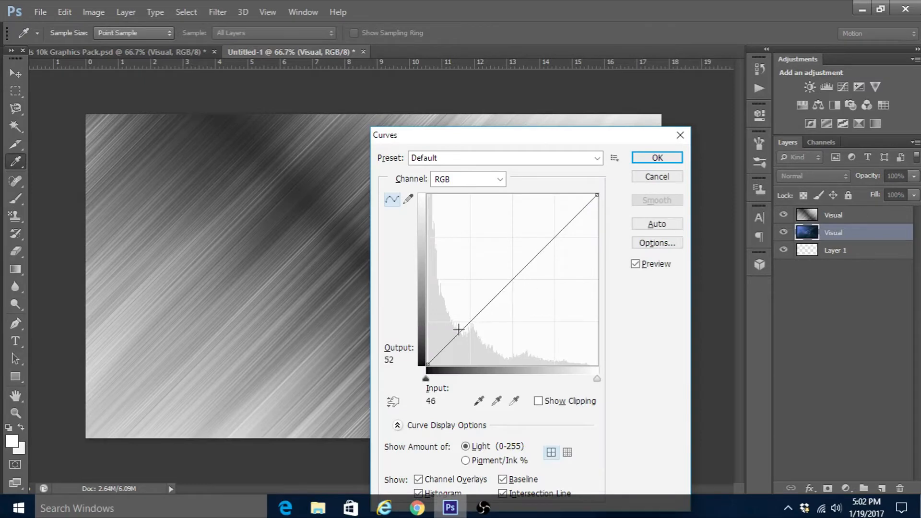
pyautogui.moveTo(459, 335); pyautogui.dragTo(469, 342)
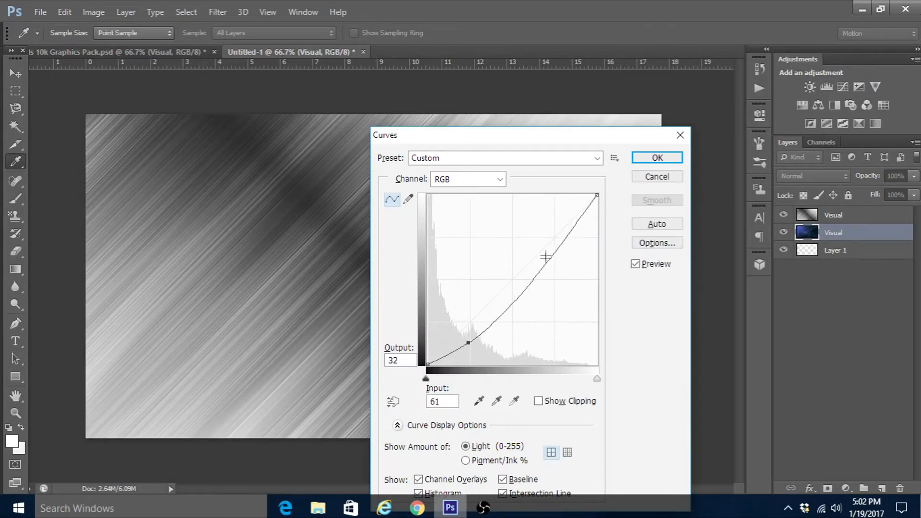
pyautogui.moveTo(569, 235); pyautogui.dragTo(548, 220)
pyautogui.click(654, 159)
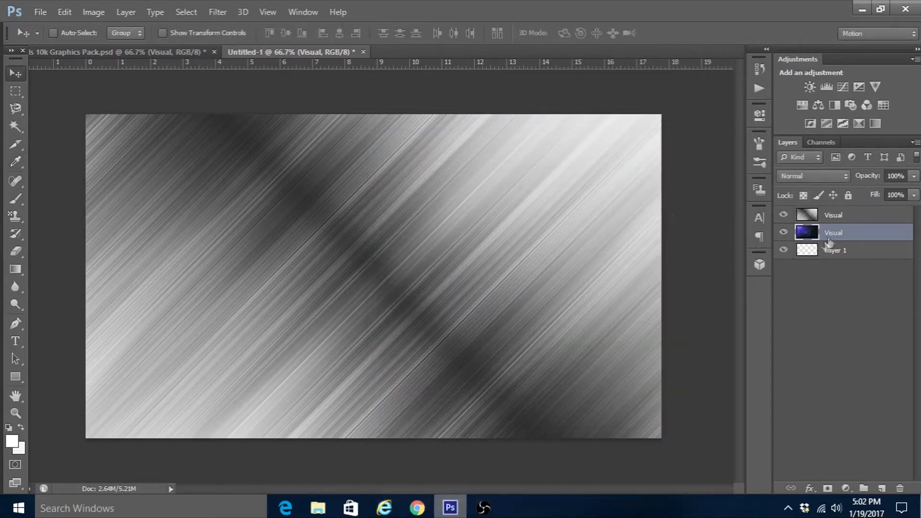
# - Set the brushed-metal layer's opacity to 50%
pyautogui.click(868, 219)
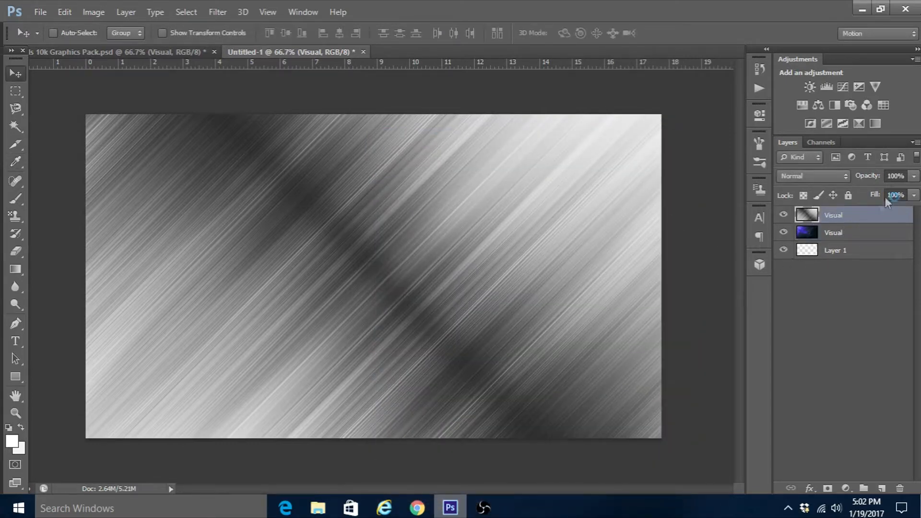
pyautogui.click(906, 175)
pyautogui.write('50')
pyautogui.press('Return')
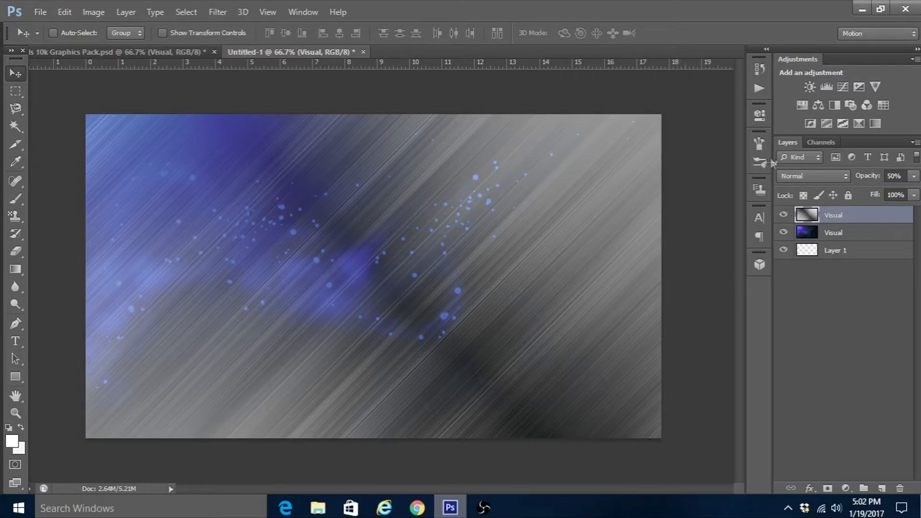
# - Add a Hue/Saturation adjustment layer with Colorize enabled, hue 283 and saturation at maximum to tint the background purple
pyautogui.click(802, 106)
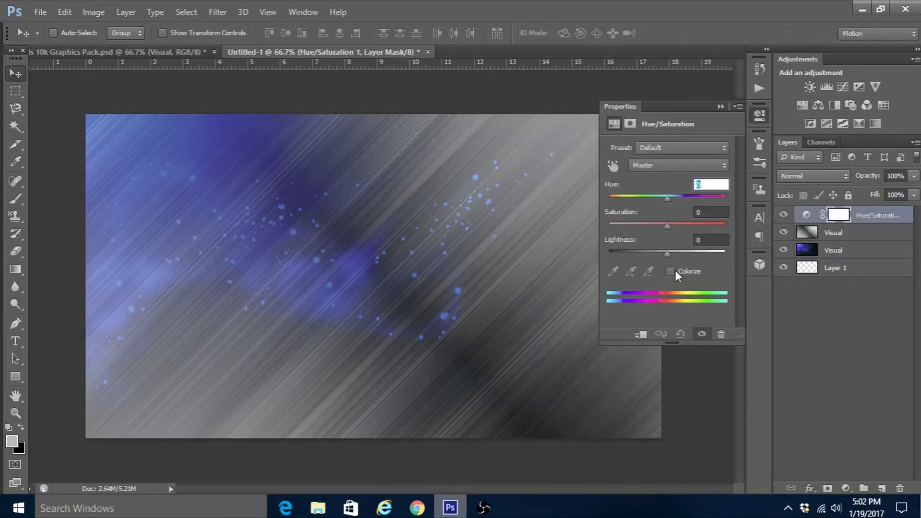
pyautogui.click(671, 272)
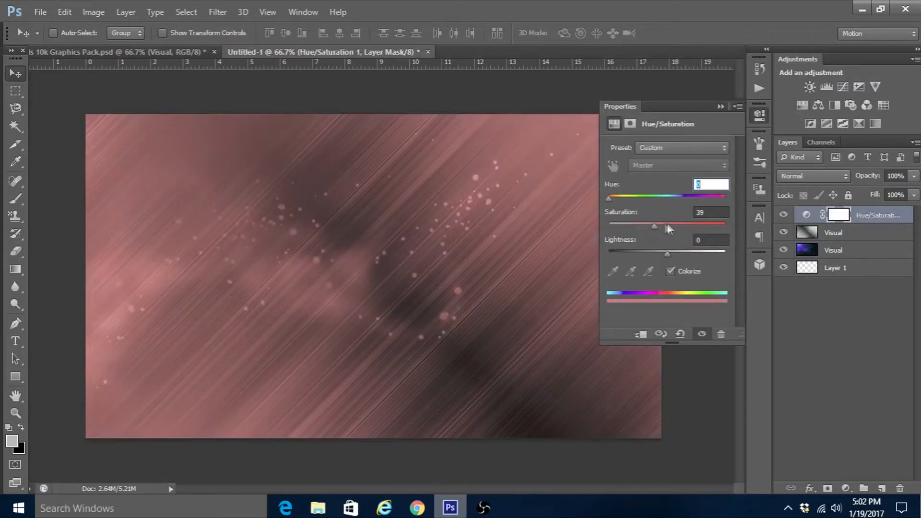
pyautogui.moveTo(647, 225); pyautogui.dragTo(738, 228)
pyautogui.moveTo(616, 196); pyautogui.dragTo(701, 202)
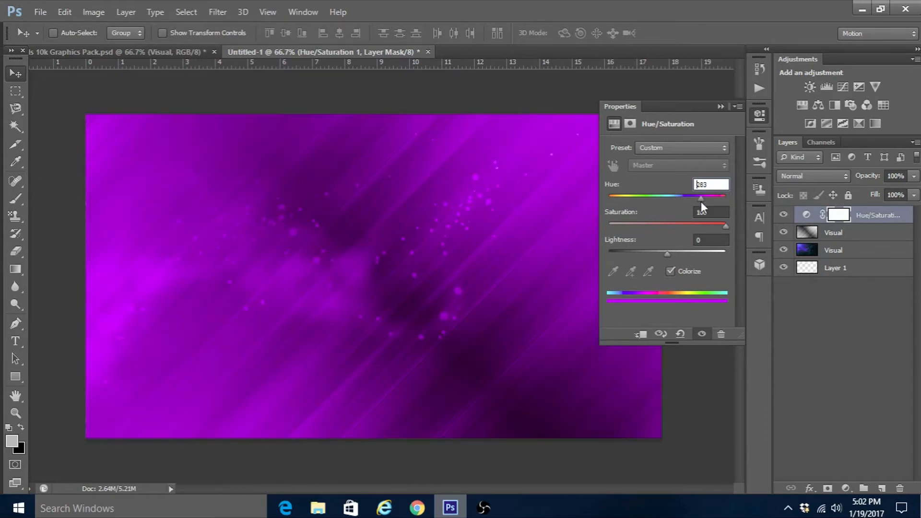
pyautogui.click(720, 107)
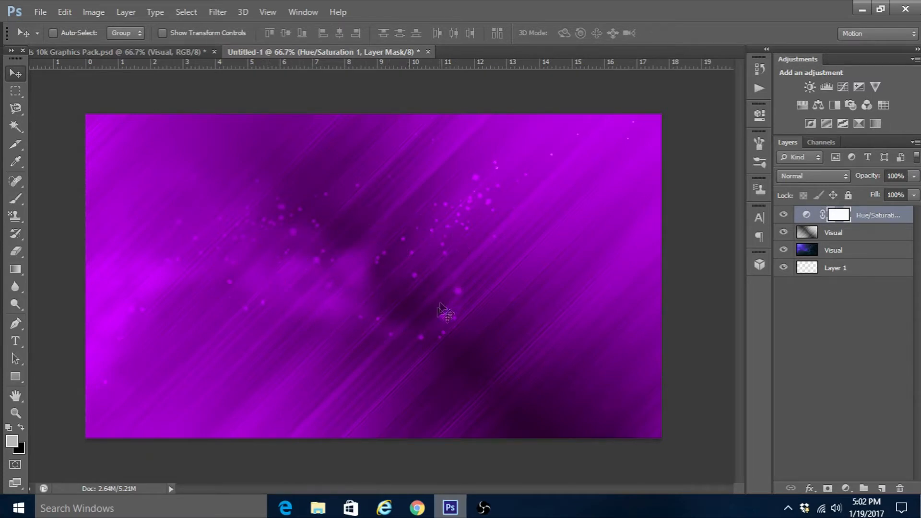
# - Add a new layer and paint near-black shading along the canvas's left and right edges with a soft 600 px brush
pyautogui.click(881, 488)
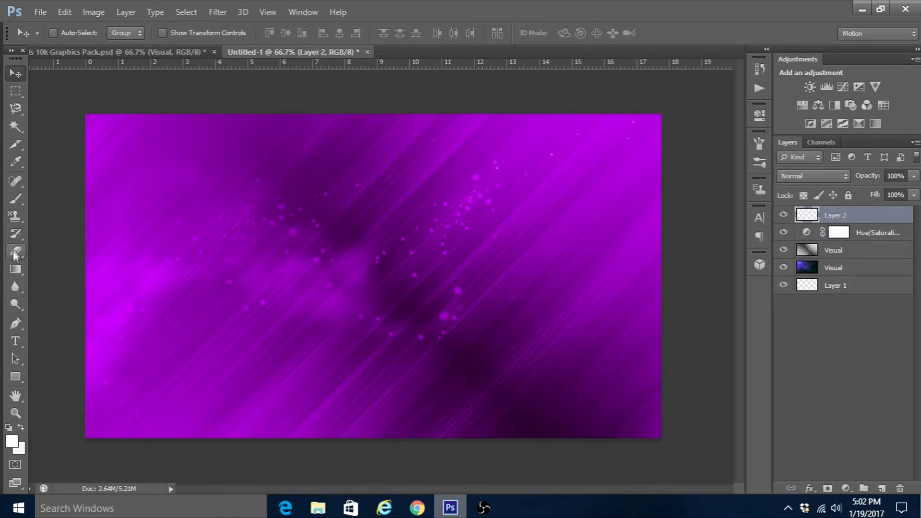
pyautogui.press('i')
pyautogui.click(12, 441)
pyautogui.moveTo(568, 365); pyautogui.dragTo(571, 428)
pyautogui.click(700, 247)
pyautogui.press('b')
pyautogui.moveTo(153, 201)
pyautogui.mouseDown()
pyautogui.moveTo(72, 123)
pyautogui.moveTo(82, 381)
pyautogui.moveTo(60, 103)
pyautogui.mouseUp()
pyautogui.moveTo(586, 92)
pyautogui.mouseDown()
pyautogui.moveTo(685, 185)
pyautogui.moveTo(658, 360)
pyautogui.moveTo(658, 129)
pyautogui.mouseUp()
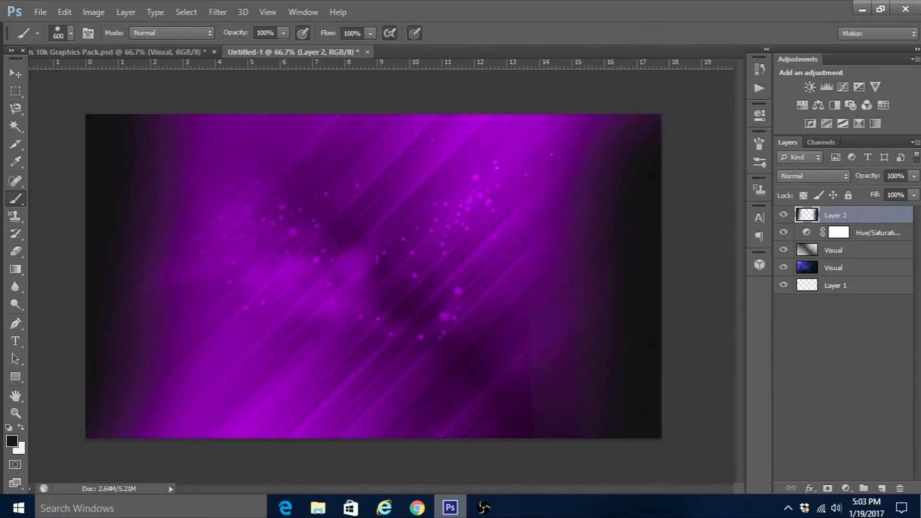
# - Set the opacity of the edge shading layer to 30%
pyautogui.click(896, 175)
pyautogui.write('30')
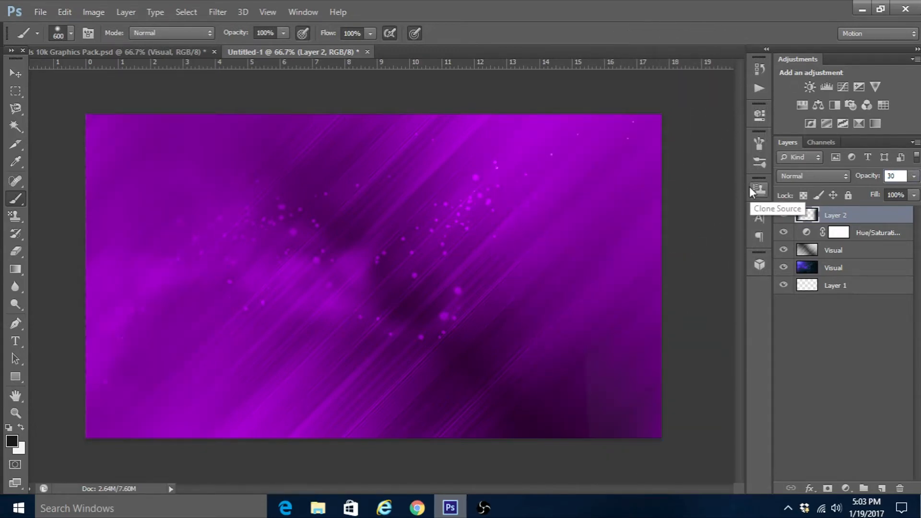
pyautogui.press('Return')
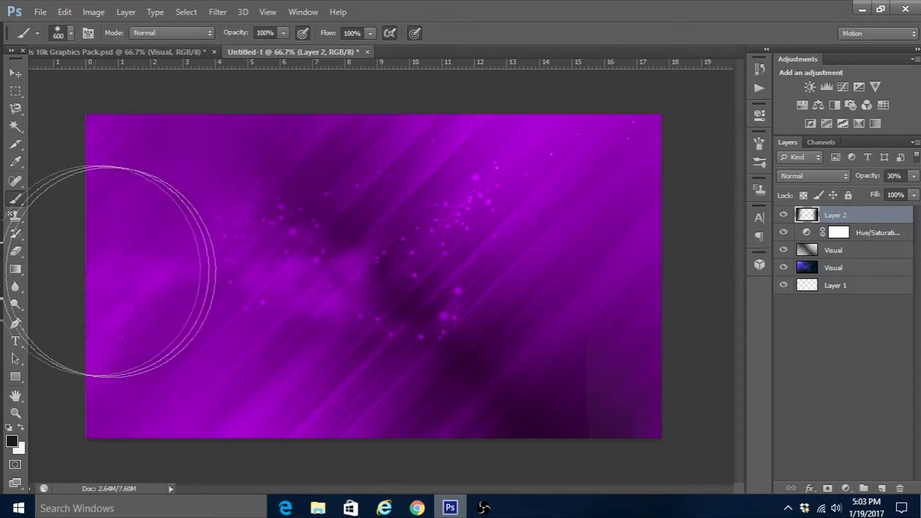
# - Change the foreground colour to white and paint a soft highlight at the canvas's upper centre on the shading layer
pyautogui.click(12, 440)
pyautogui.moveTo(576, 298); pyautogui.dragTo(576, 258)
pyautogui.press('Return')
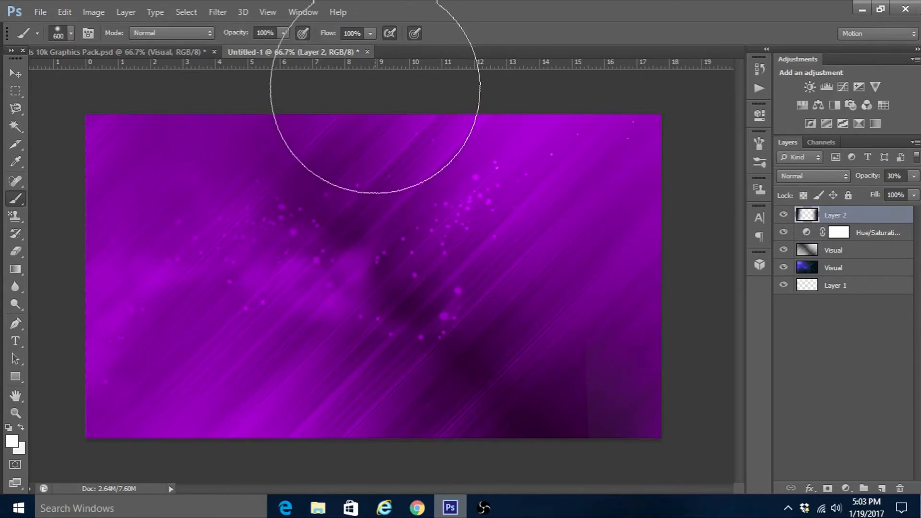
pyautogui.click(350, 137)
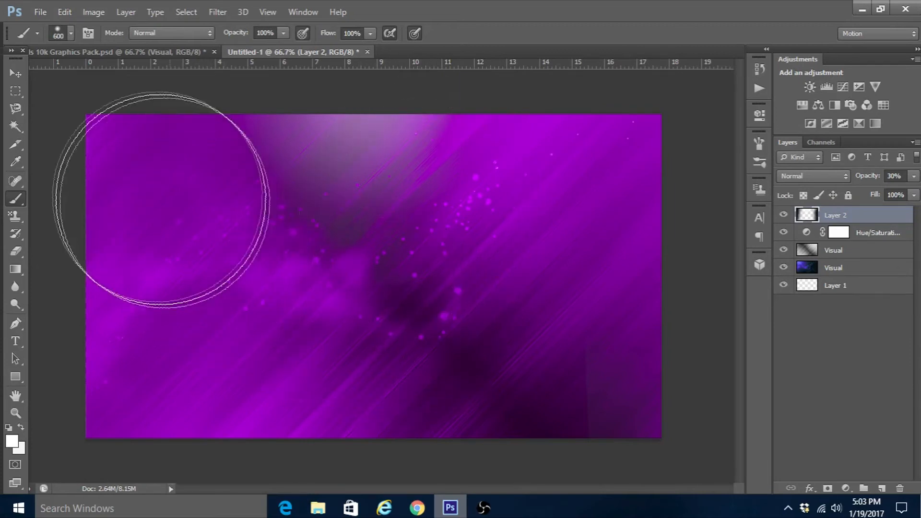
# - Add the white title text THUMBNAIL in 150 pt Nexa Bold on a new layer and place it centrally in the canvas's upper part
pyautogui.click(883, 488)
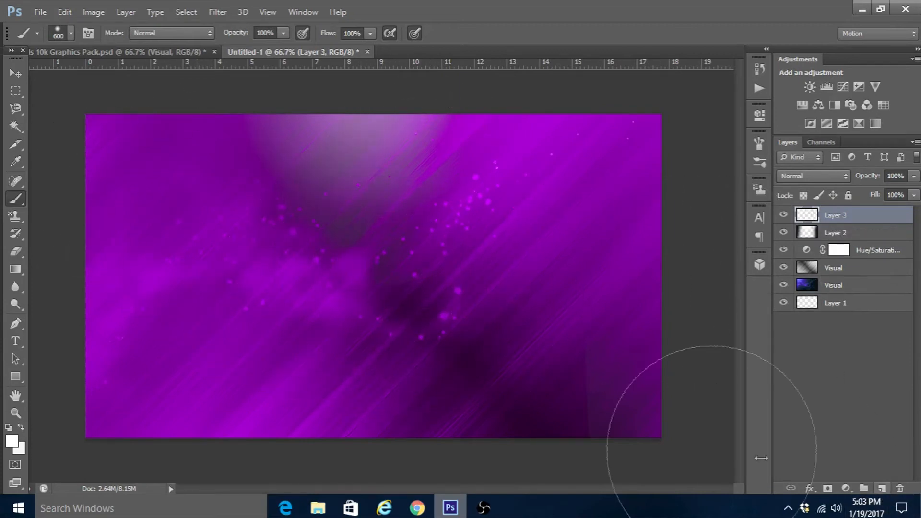
pyautogui.click(9, 345)
pyautogui.click(235, 209)
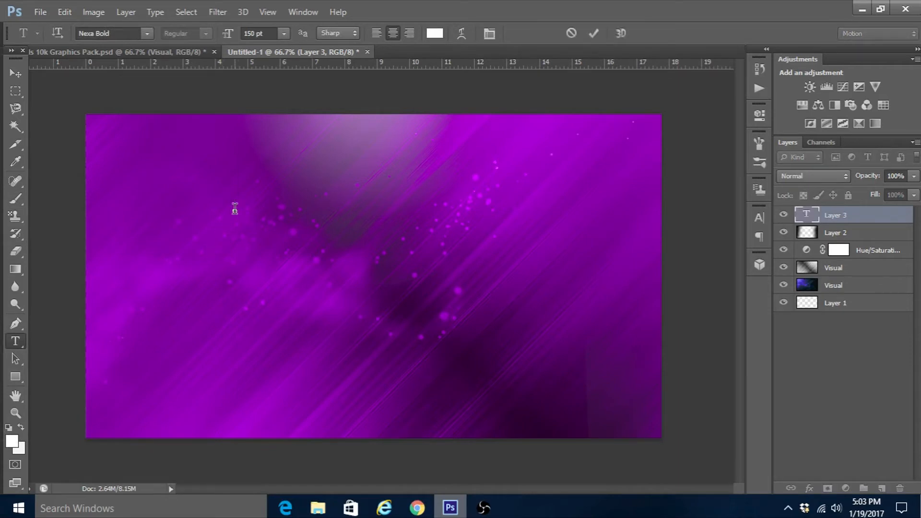
pyautogui.write('T')
pyautogui.press('BackSpace')
pyautogui.write('THUMBNAS')
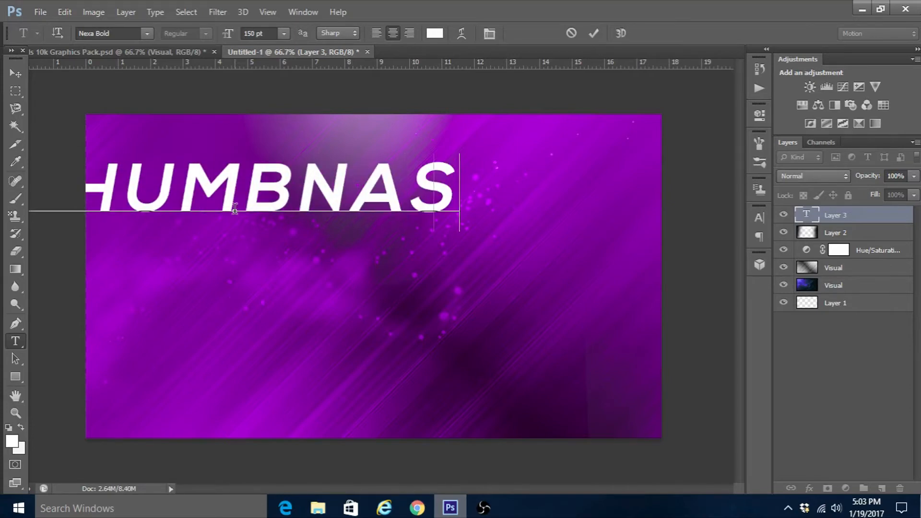
pyautogui.press('BackSpace')
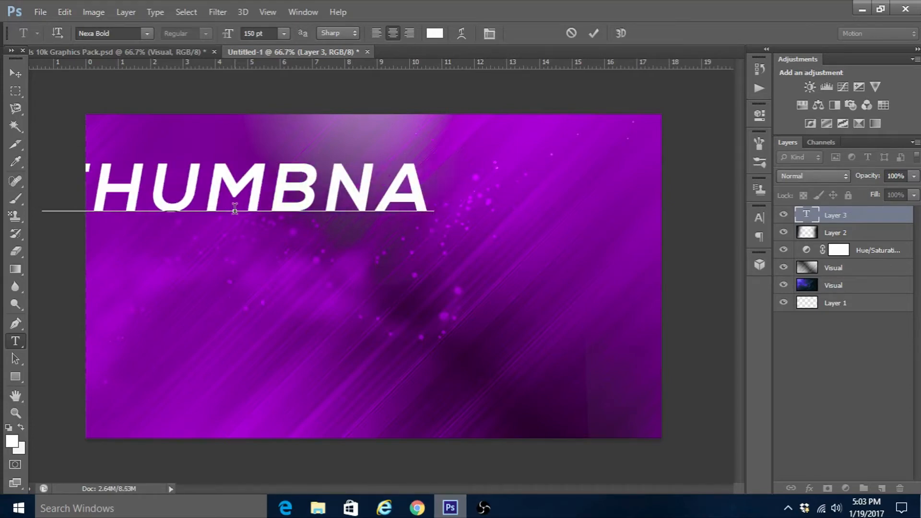
pyautogui.write('ILK')
pyautogui.press('BackSpace')
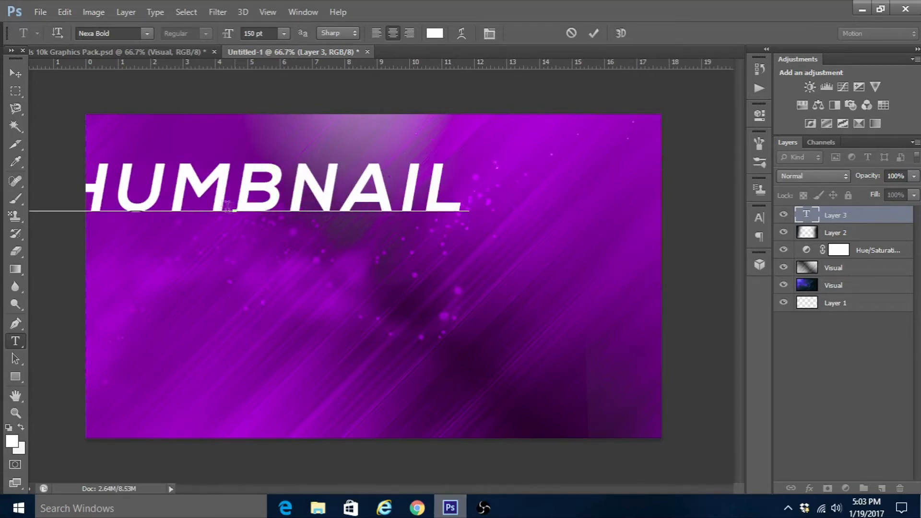
pyautogui.click(16, 73)
pyautogui.moveTo(343, 199); pyautogui.dragTo(462, 197)
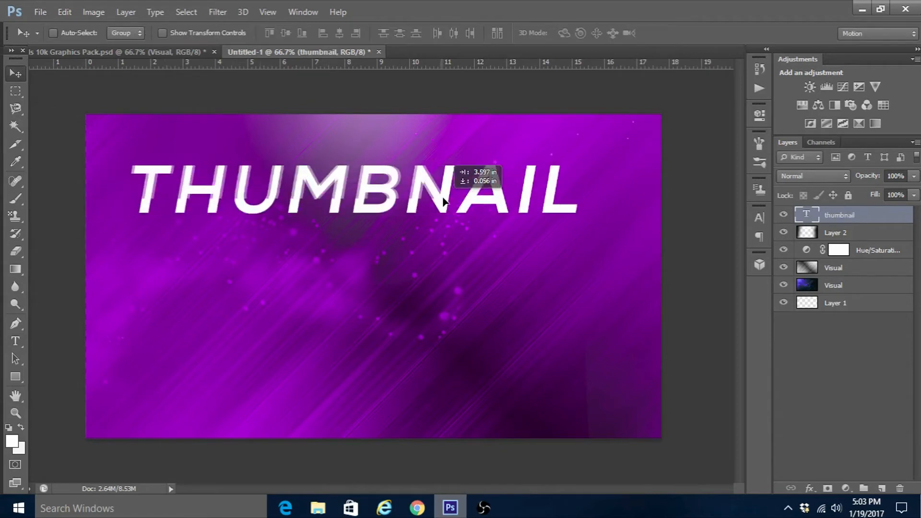
# - Duplicate the THUMBNAIL text layer and place the copy directly below the original text
pyautogui.rightClick(852, 219)
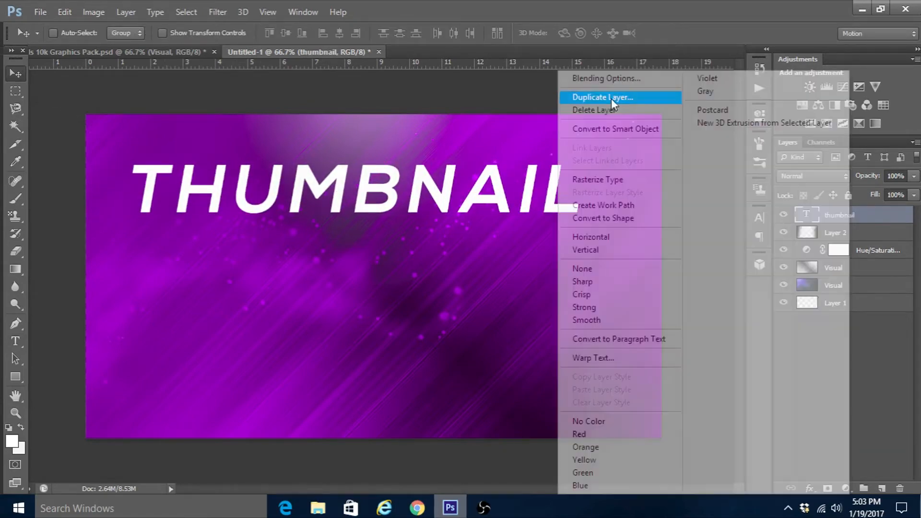
pyautogui.click(612, 99)
pyautogui.click(600, 158)
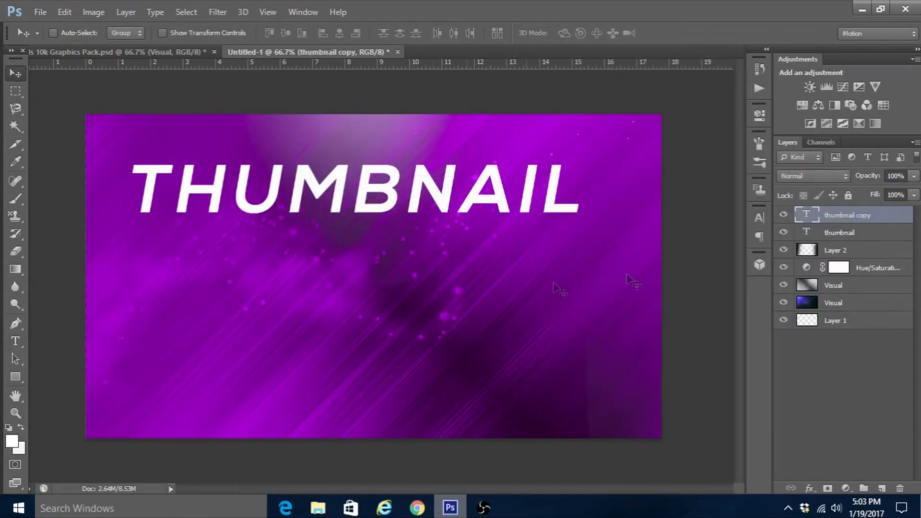
pyautogui.moveTo(331, 192); pyautogui.dragTo(323, 258)
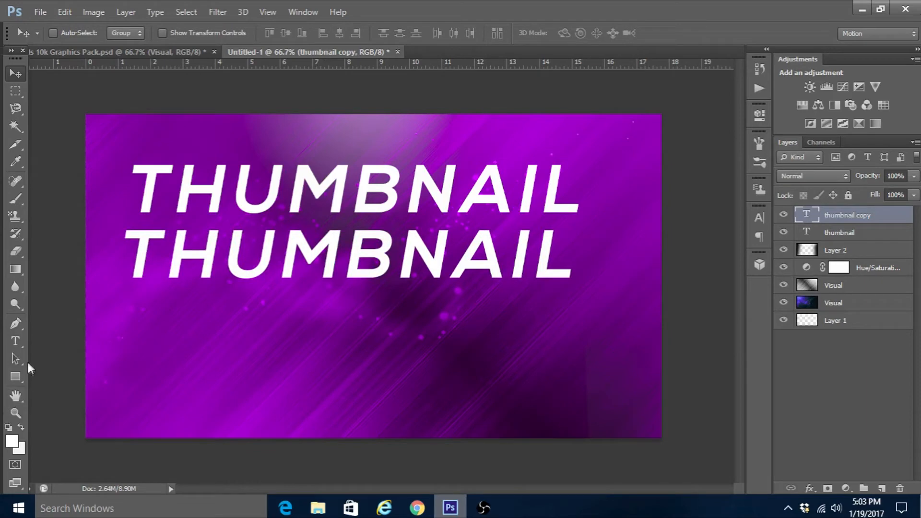
# - Replace the wording of the lower THUMBNAIL text copy with TUTORIAL!
pyautogui.click(15, 342)
pyautogui.moveTo(134, 246); pyautogui.dragTo(614, 235)
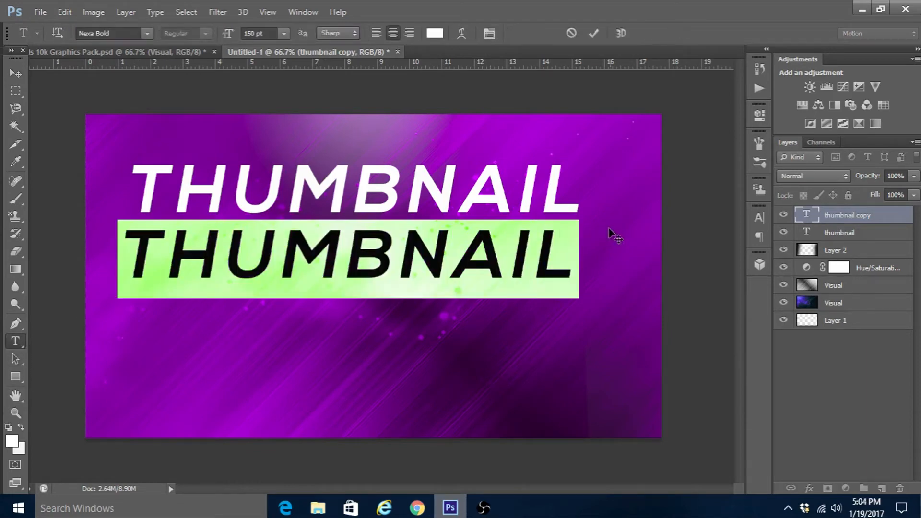
pyautogui.write('tutorial!')
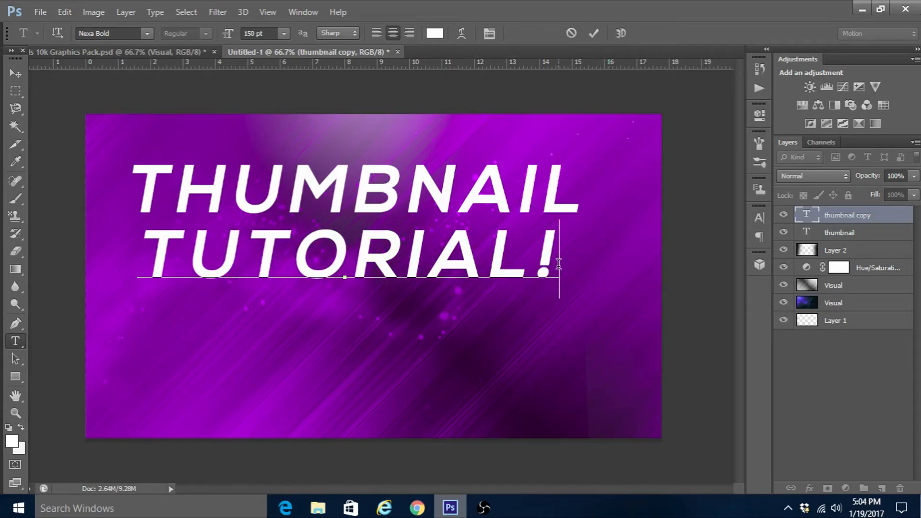
# - Change the font of the TUTORIAL! text to BigNoodleTitling
pyautogui.moveTo(560, 262); pyautogui.dragTo(110, 259)
pyautogui.click(146, 33)
pyautogui.scroll(20, 209, 101)
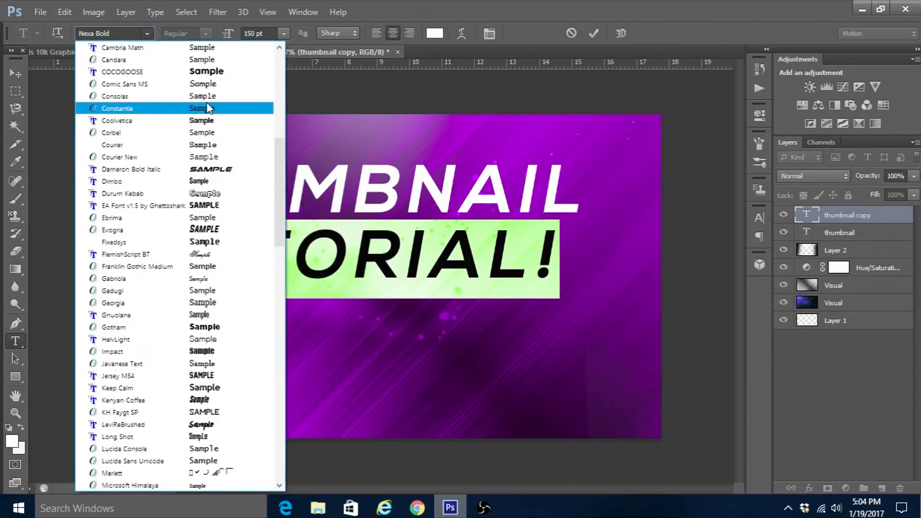
pyautogui.scroll(5, 210, 105)
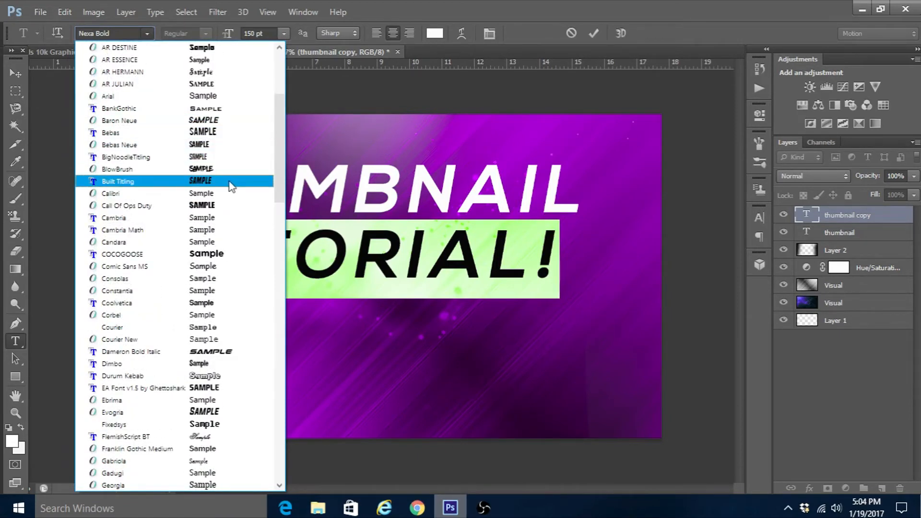
pyautogui.click(201, 157)
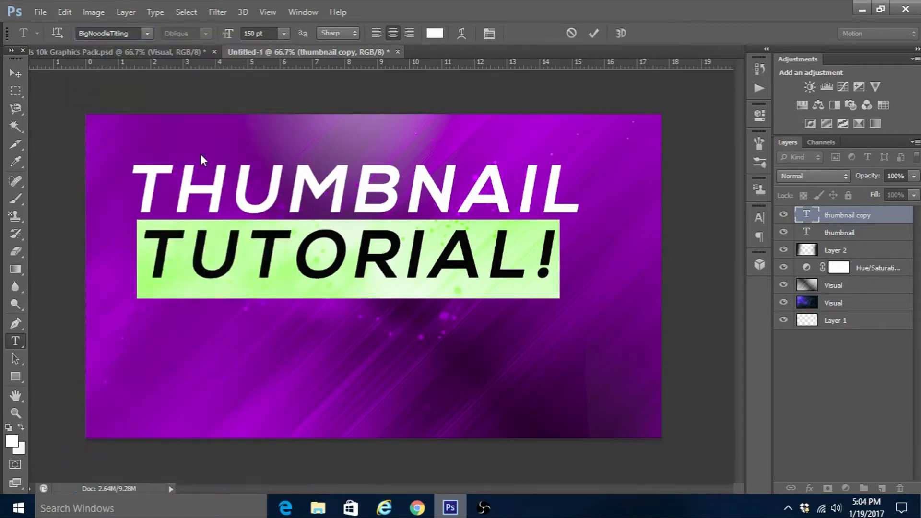
# - Set the TUTORIAL! text size to 275 pt and place it directly below the THUMBNAIL text
pyautogui.click(473, 263)
pyautogui.moveTo(469, 259); pyautogui.dragTo(221, 88)
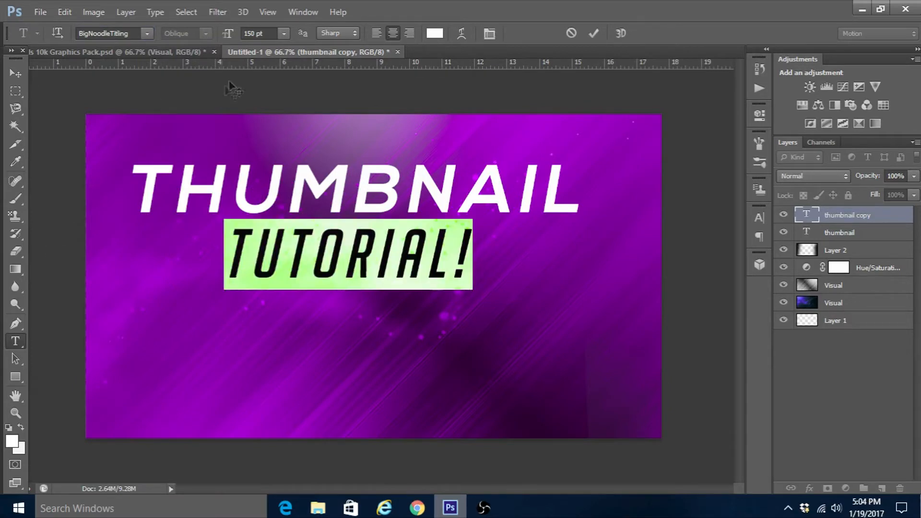
pyautogui.click(263, 32)
pyautogui.write('275')
pyautogui.press('Return')
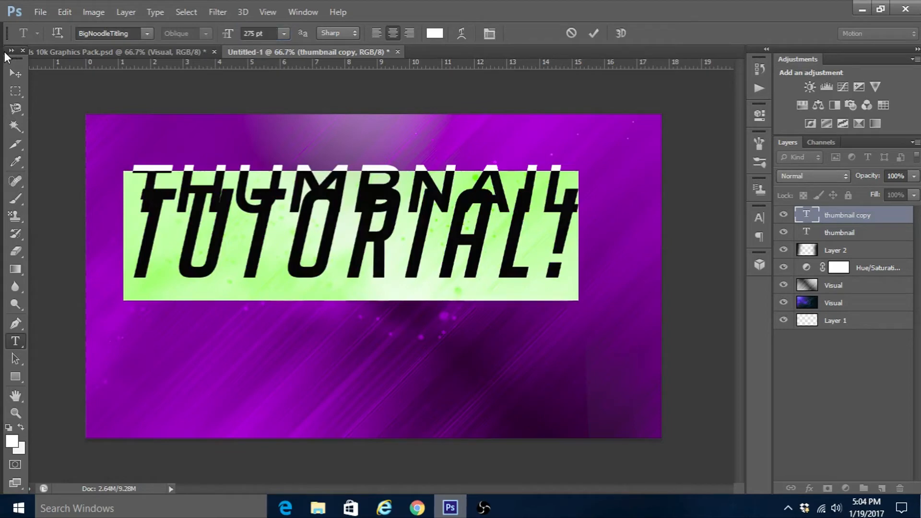
pyautogui.click(11, 73)
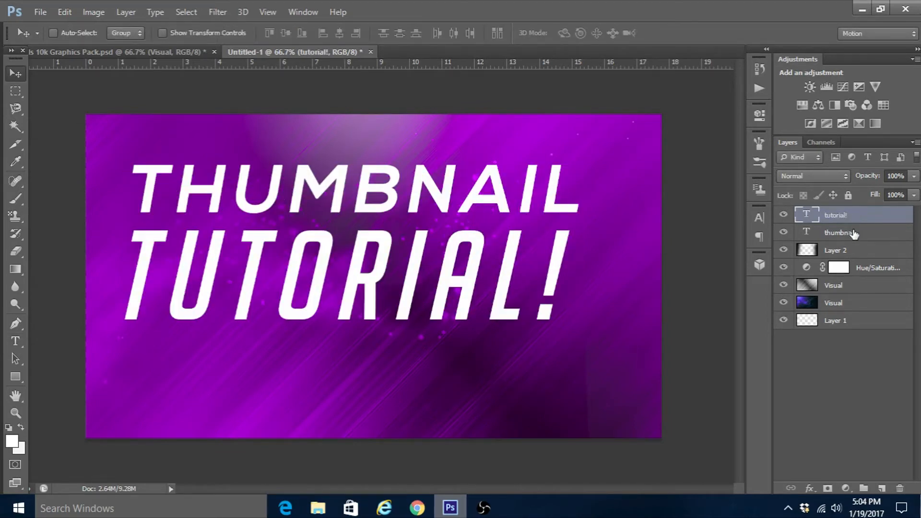
# - Move the THUMBNAIL text layer beneath the Hue/Saturation adjustment layer and give it a light blue Color Overlay and a Drop Shadow
pyautogui.click(855, 233)
pyautogui.moveTo(868, 234); pyautogui.dragTo(866, 276)
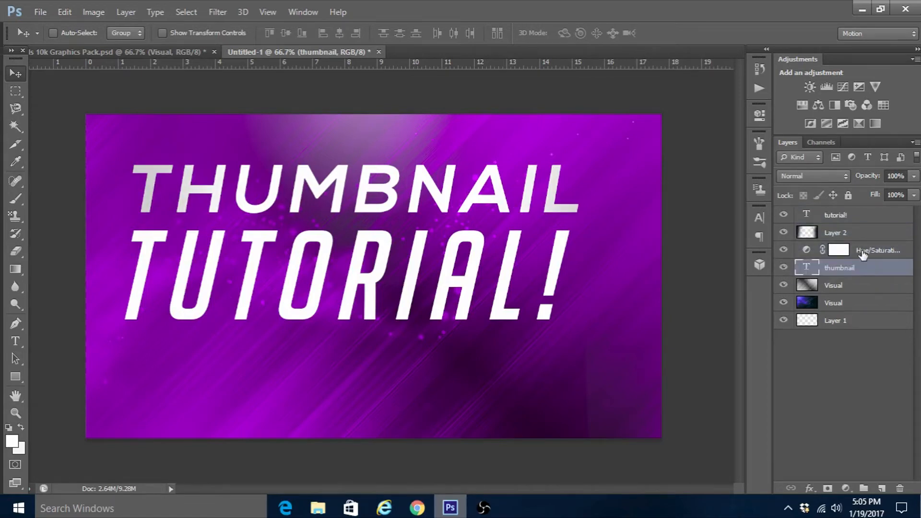
pyautogui.rightClick(868, 272)
pyautogui.click(645, 80)
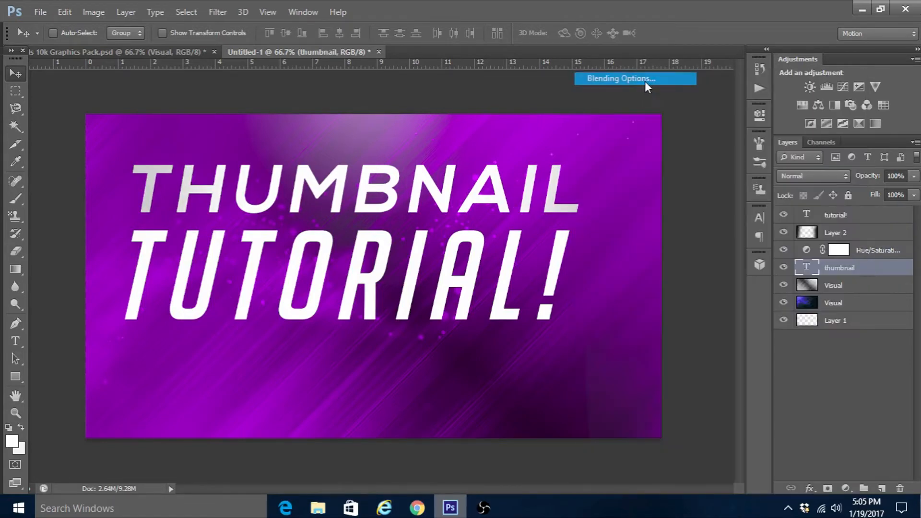
pyautogui.click(497, 270)
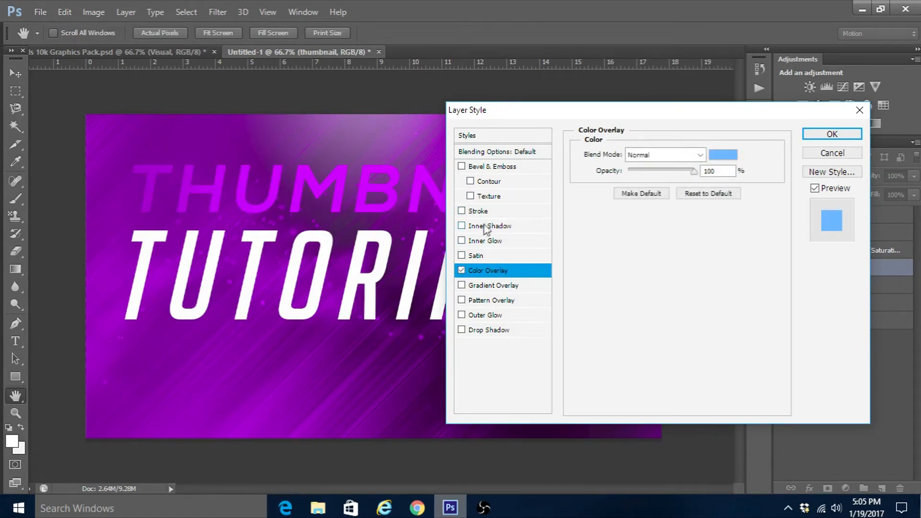
pyautogui.click(494, 330)
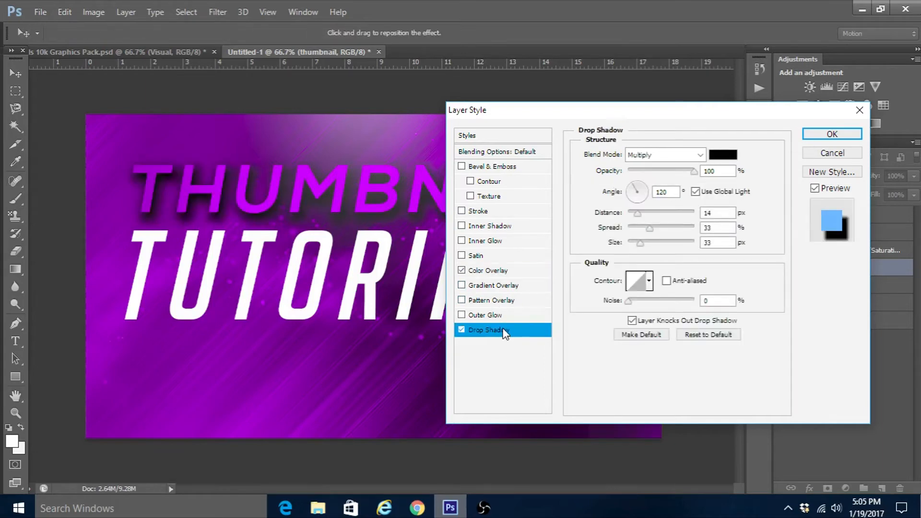
pyautogui.click(844, 137)
# - Add a light grey linear Gradient Overlay at 61% opacity and a Drop Shadow to the TUTORIAL! text layer
pyautogui.click(856, 217)
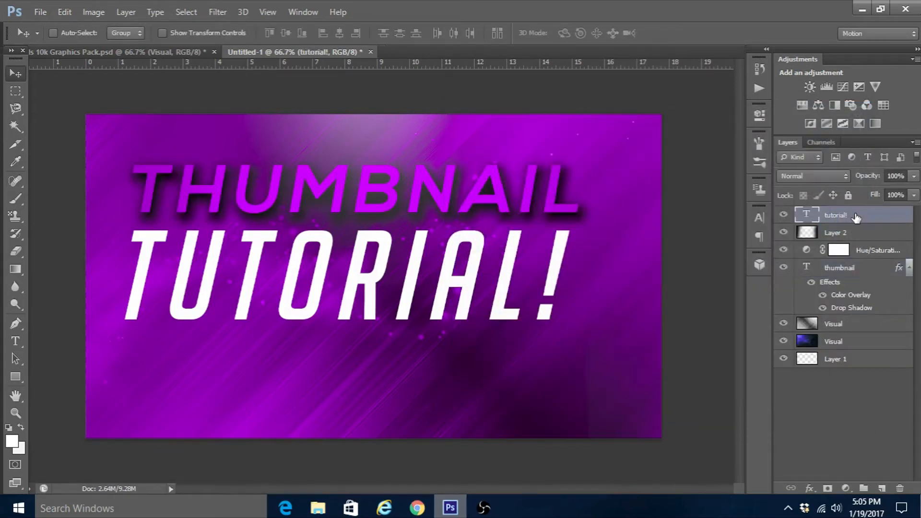
pyautogui.rightClick(856, 218)
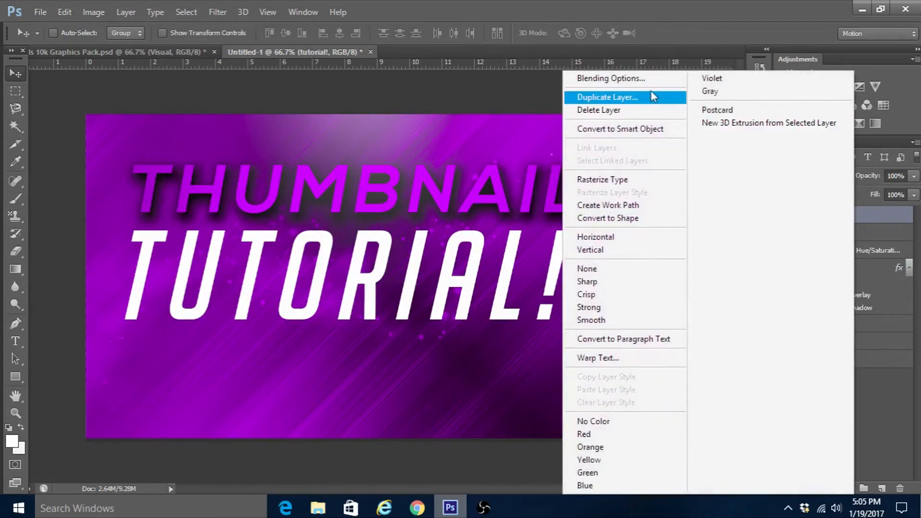
pyautogui.click(648, 79)
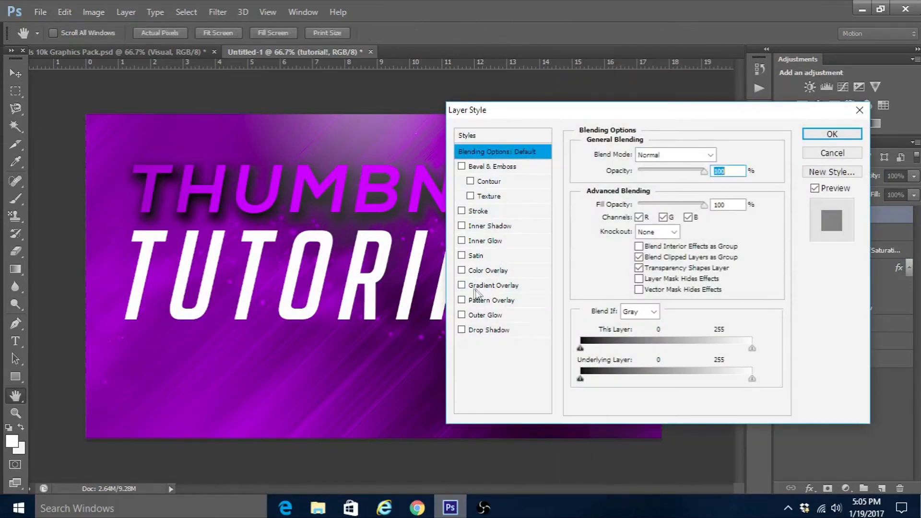
pyautogui.click(484, 286)
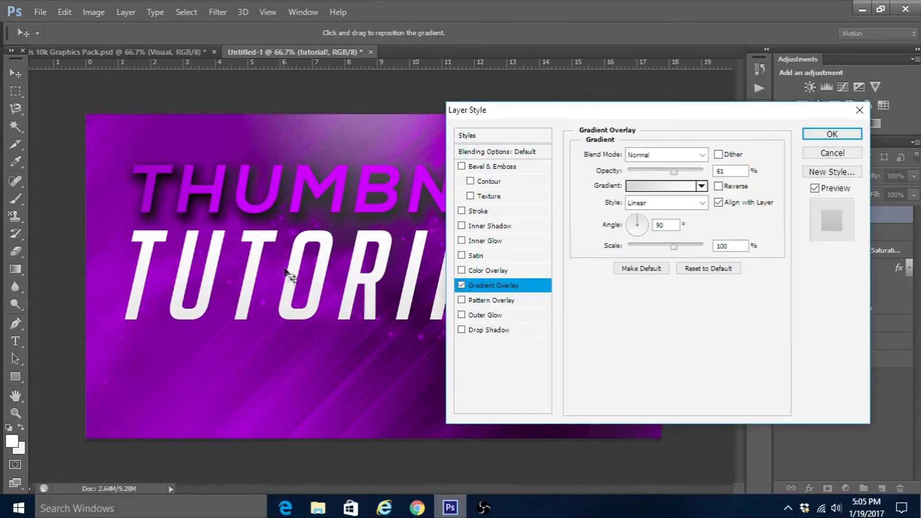
pyautogui.click(494, 331)
pyautogui.click(832, 134)
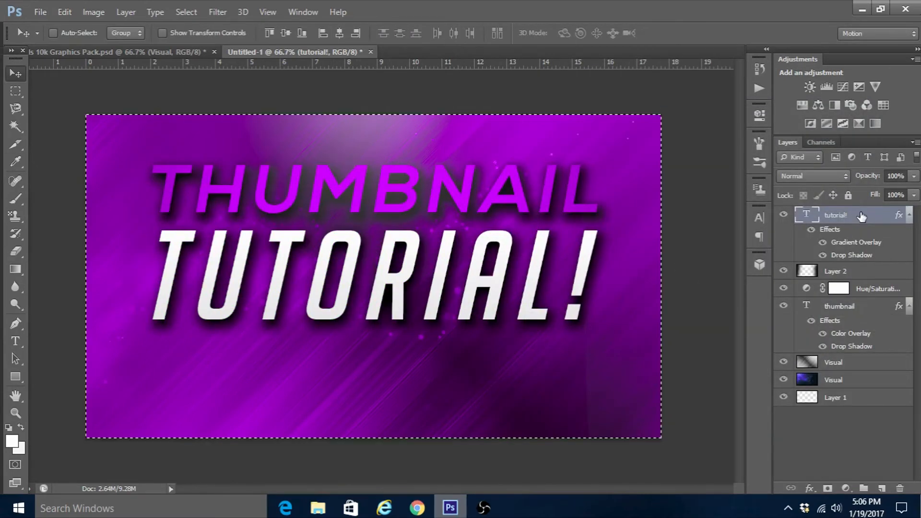
# - Align both title text layers to the horizontal center of the whole-canvas selection
pyautogui.keyDown('ctrl'); pyautogui.click(859, 306); pyautogui.keyUp('ctrl')
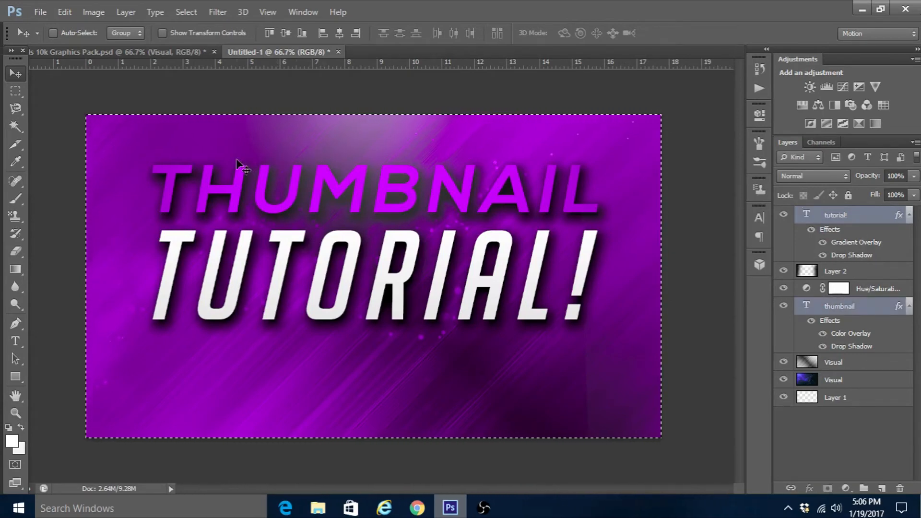
pyautogui.click(122, 10)
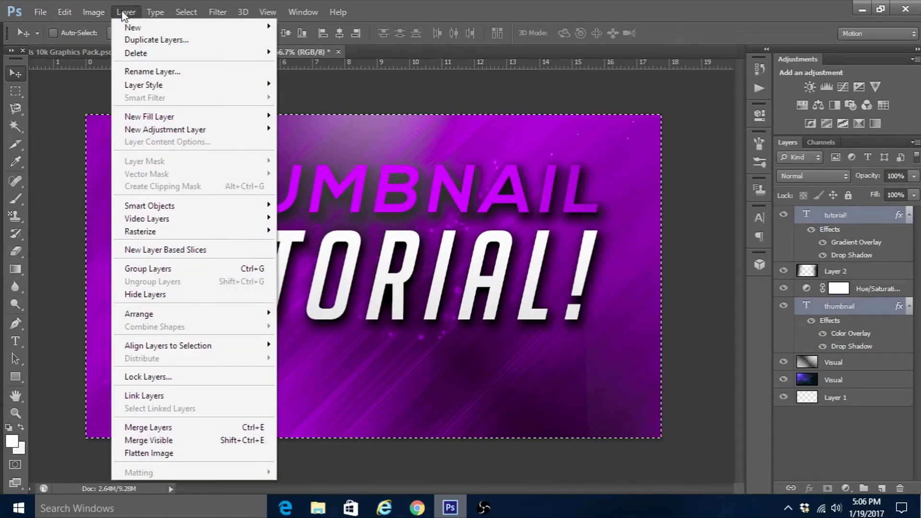
pyautogui.moveTo(259, 345)
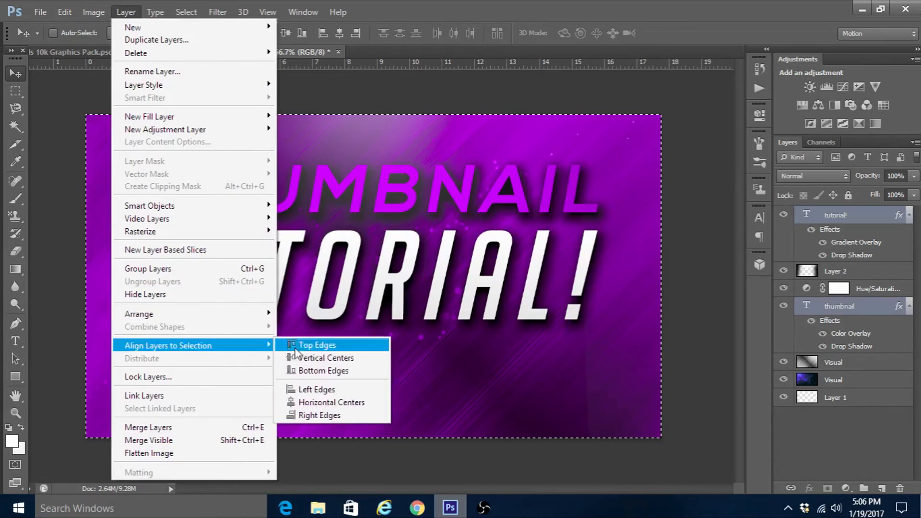
pyautogui.click(311, 403)
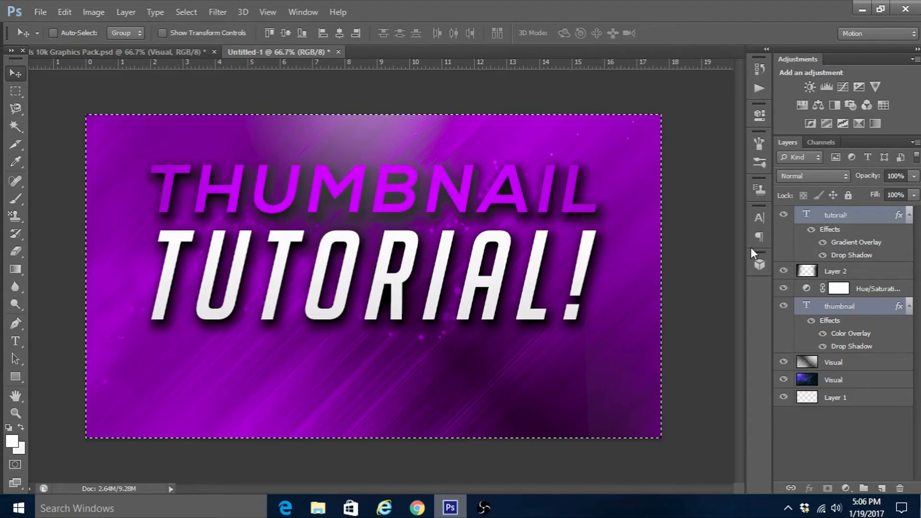
# - Rotate both title text layers together by about -4.2° and move them slightly down on the canvas
pyautogui.hotkey('ctrl', 't')
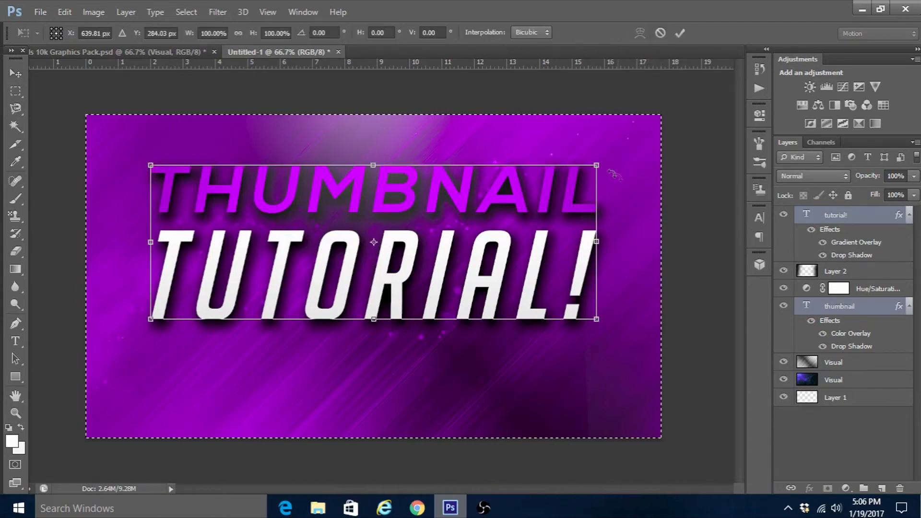
pyautogui.moveTo(614, 149); pyautogui.dragTo(611, 128)
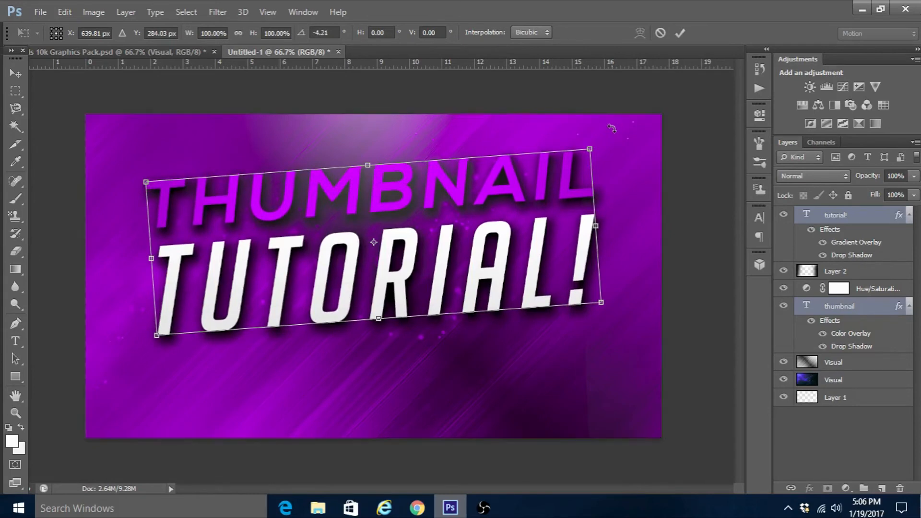
pyautogui.moveTo(494, 211); pyautogui.dragTo(493, 229)
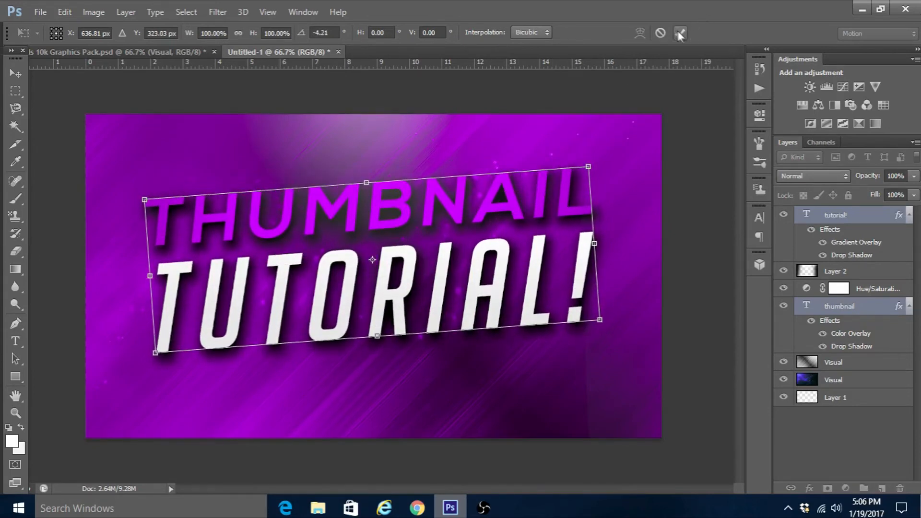
pyautogui.click(680, 32)
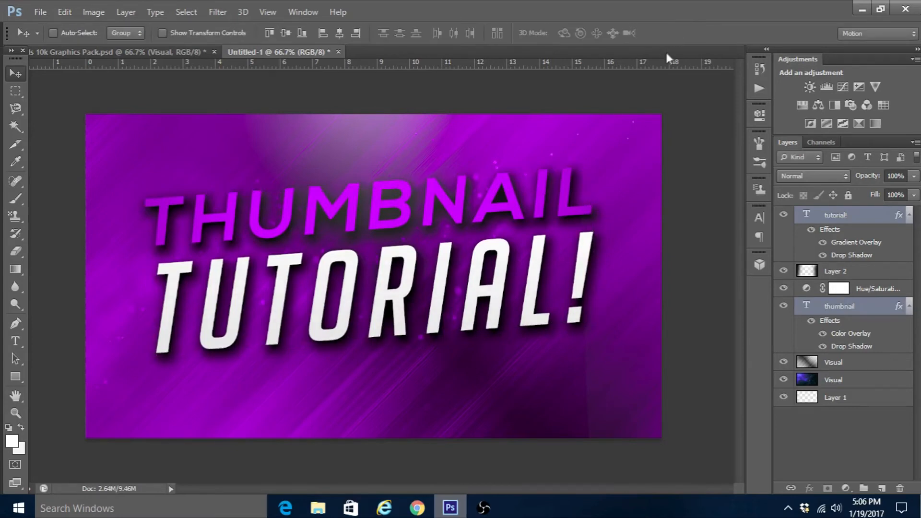
# - Select the whole canvas and realign the two tilted text layers to its horizontal center
pyautogui.hotkey('ctrl', 'a')
pyautogui.click(125, 12)
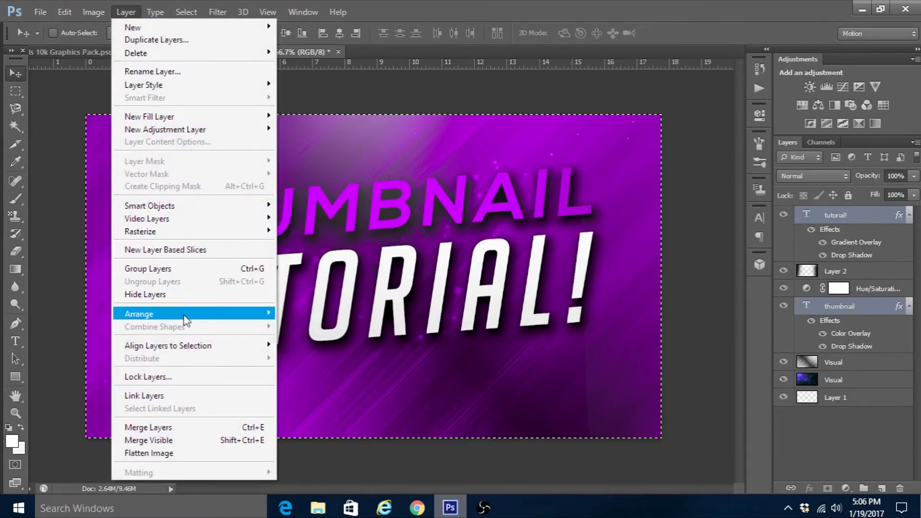
pyautogui.moveTo(207, 345)
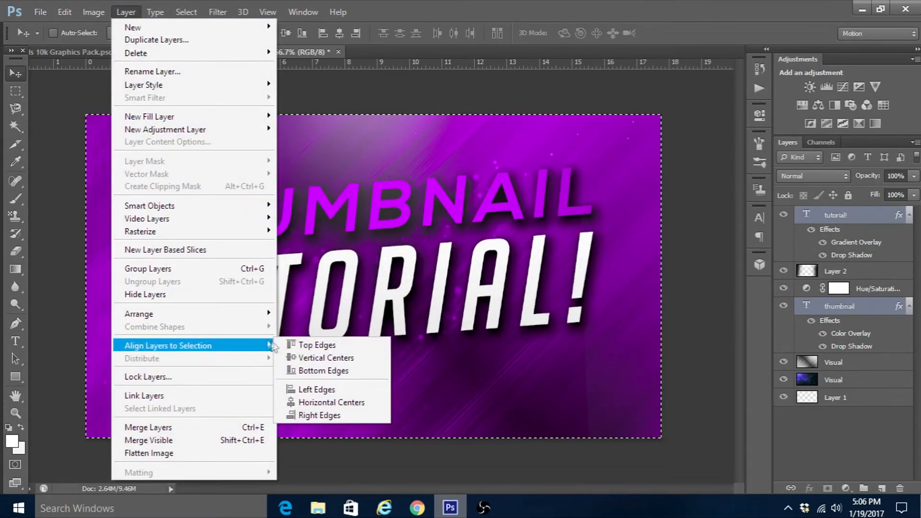
pyautogui.click(319, 406)
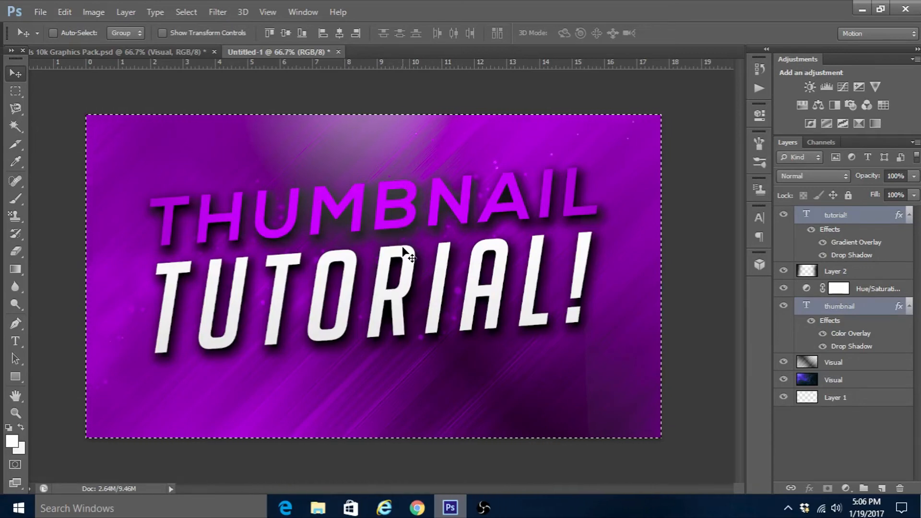
pyautogui.click(40, 12)
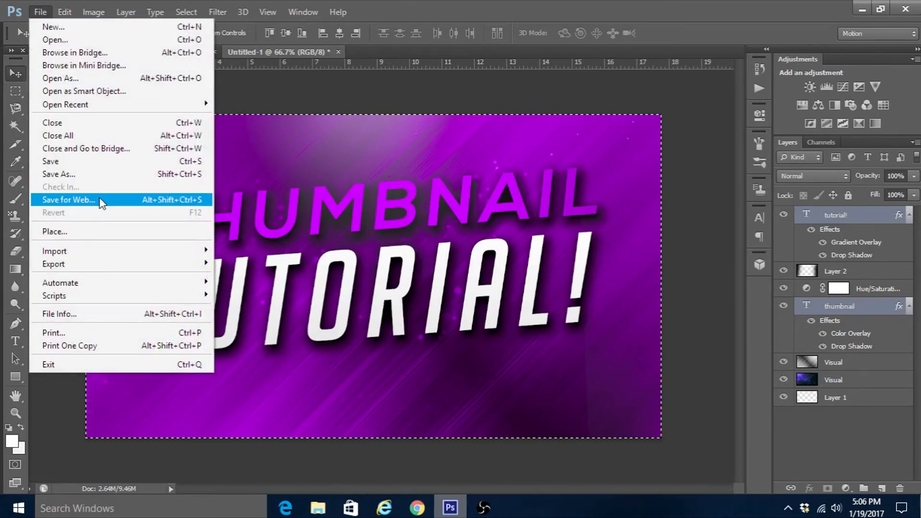
pyautogui.click(102, 177)
pyautogui.click(454, 328)
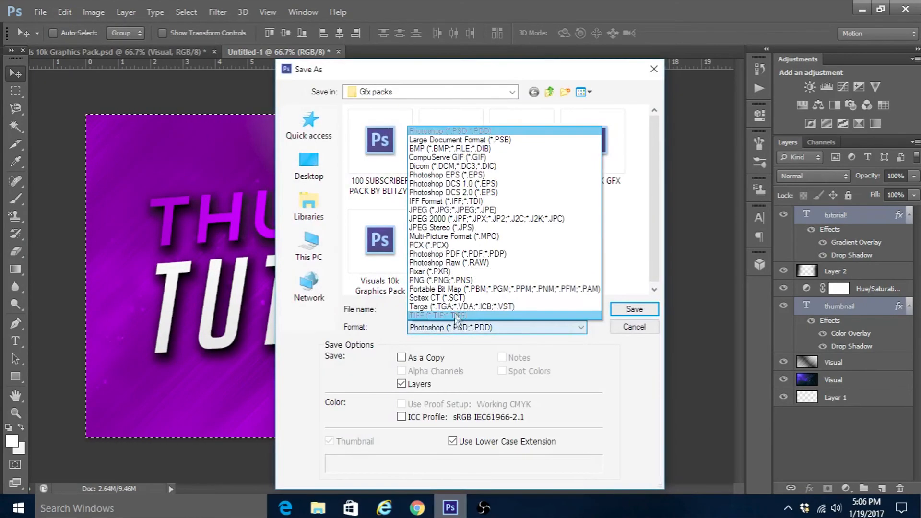
pyautogui.click(456, 282)
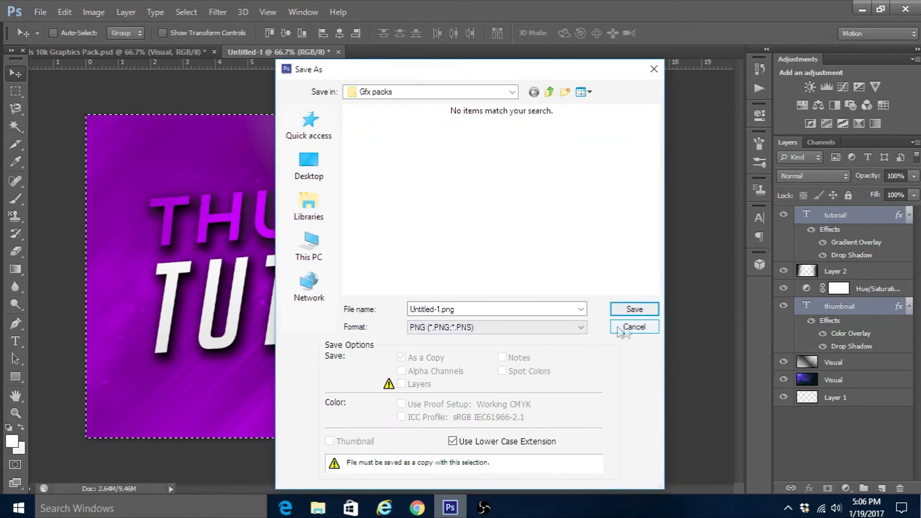
pyautogui.click(647, 328)
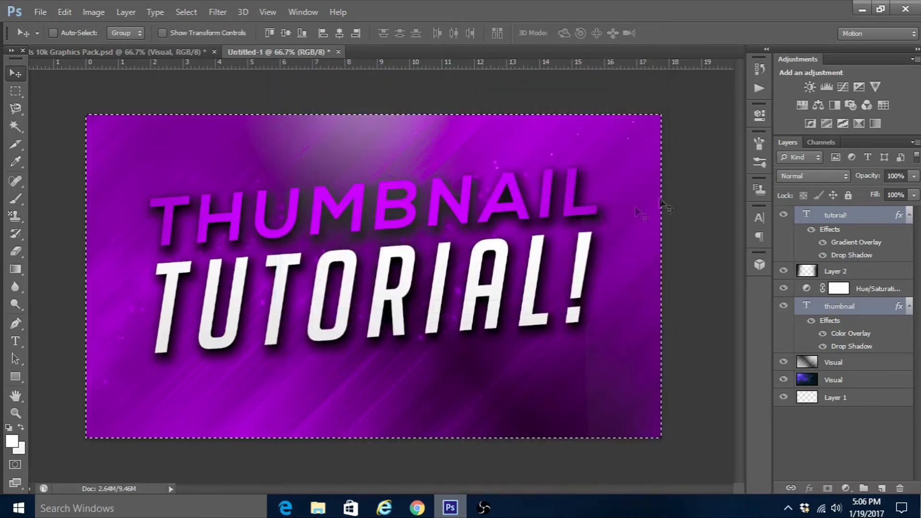
# - Set the hue of the Hue/Saturation adjustment layer to 321 to recolour the design pink
pyautogui.doubleClick(807, 290)
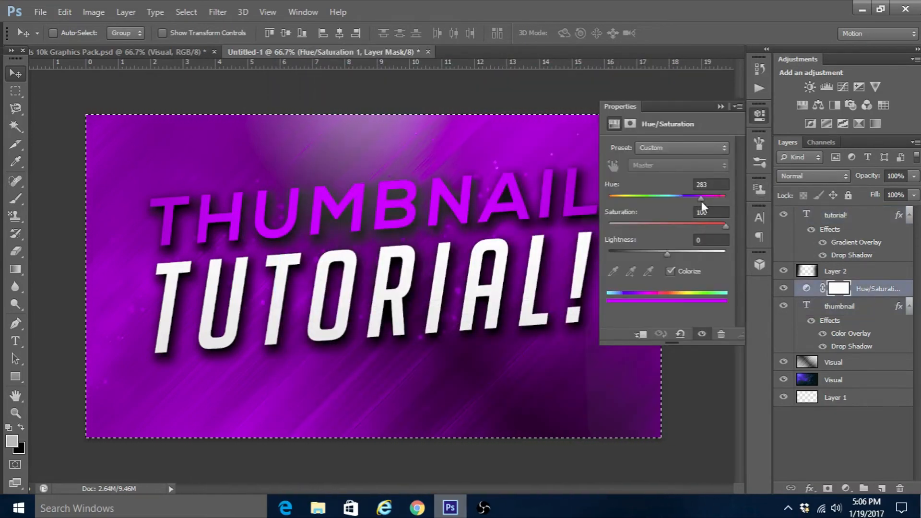
pyautogui.moveTo(702, 198)
pyautogui.mouseDown()
pyautogui.moveTo(724, 196)
pyautogui.moveTo(572, 201)
pyautogui.moveTo(688, 185)
pyautogui.moveTo(714, 190)
pyautogui.mouseUp()
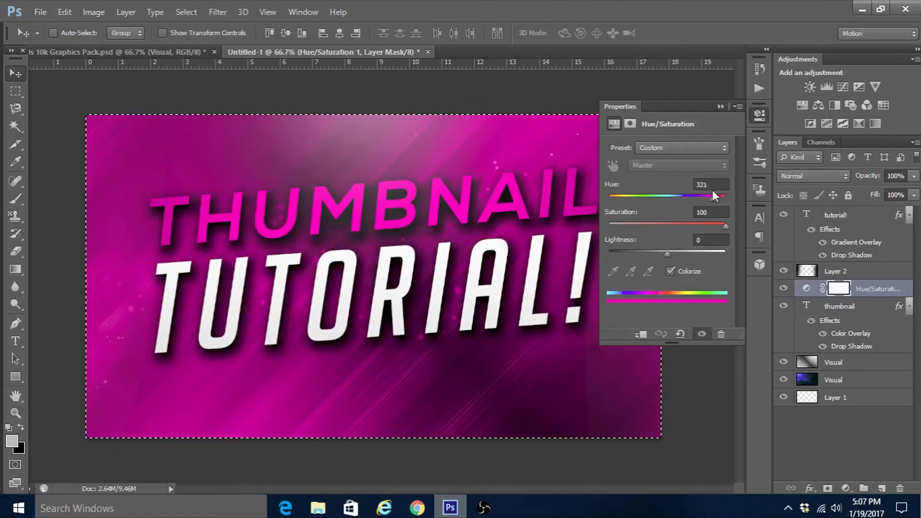
pyautogui.click(721, 106)
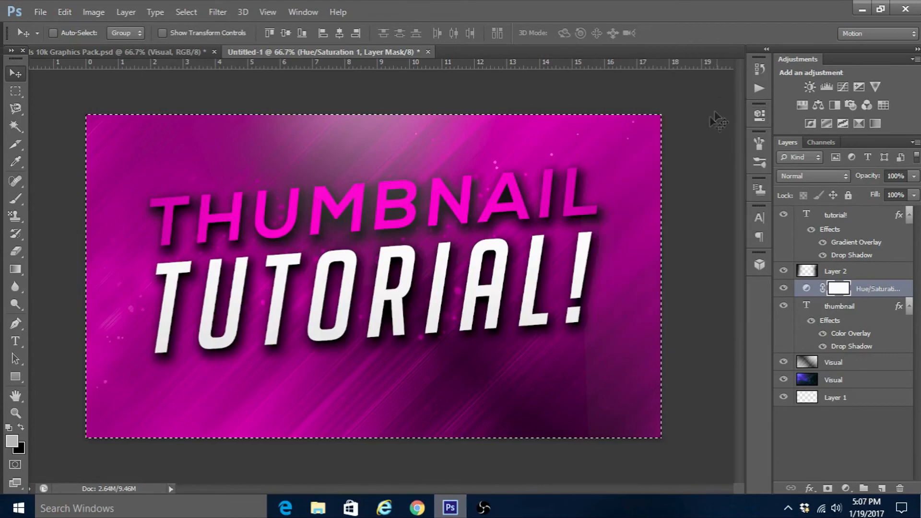